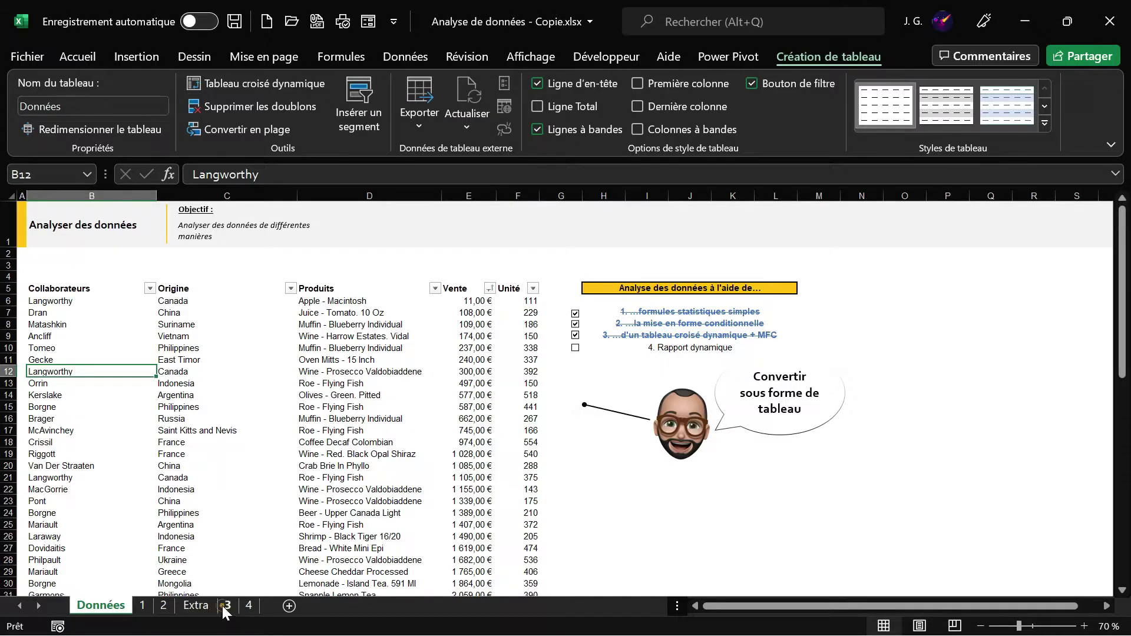
Switch to sheet 3, the 'TCD + MFC' sheet with its empty working area.
left_click(228, 606)
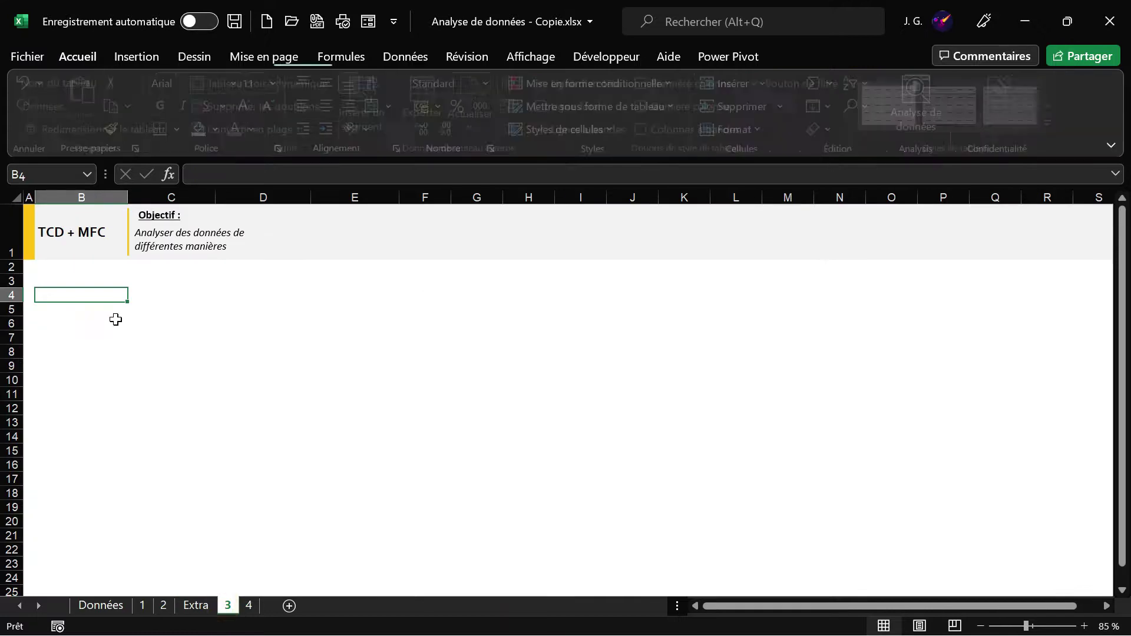
Insert an empty pivot table at '3'!$B$4, sourced from the Données table.
left_click(126, 59)
left_click(59, 86)
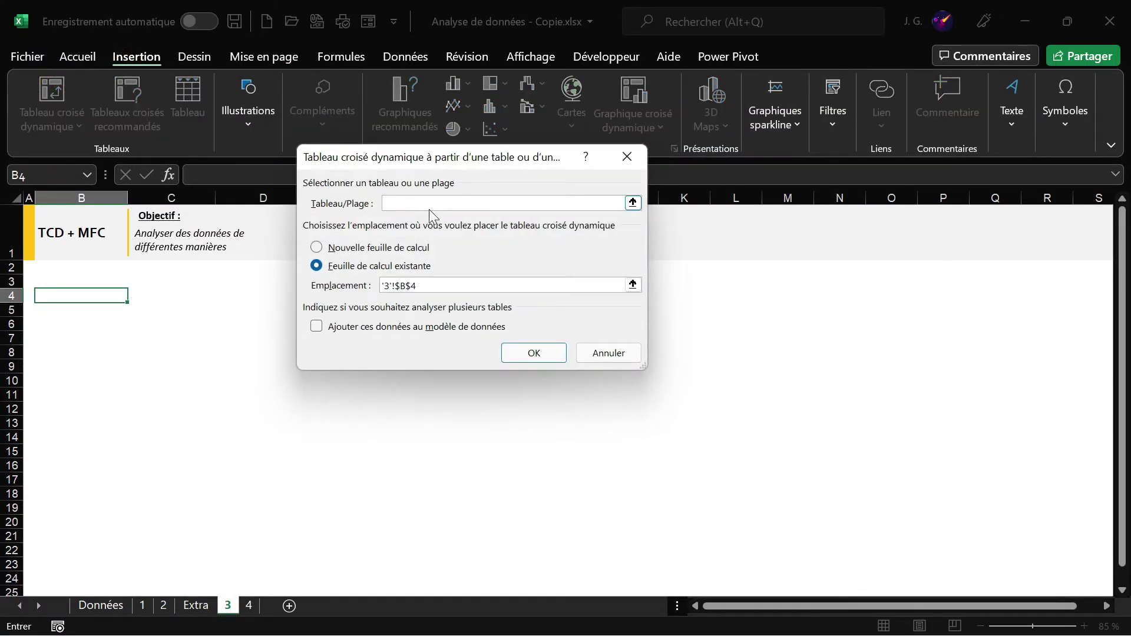
type("D")
left_click(543, 361)
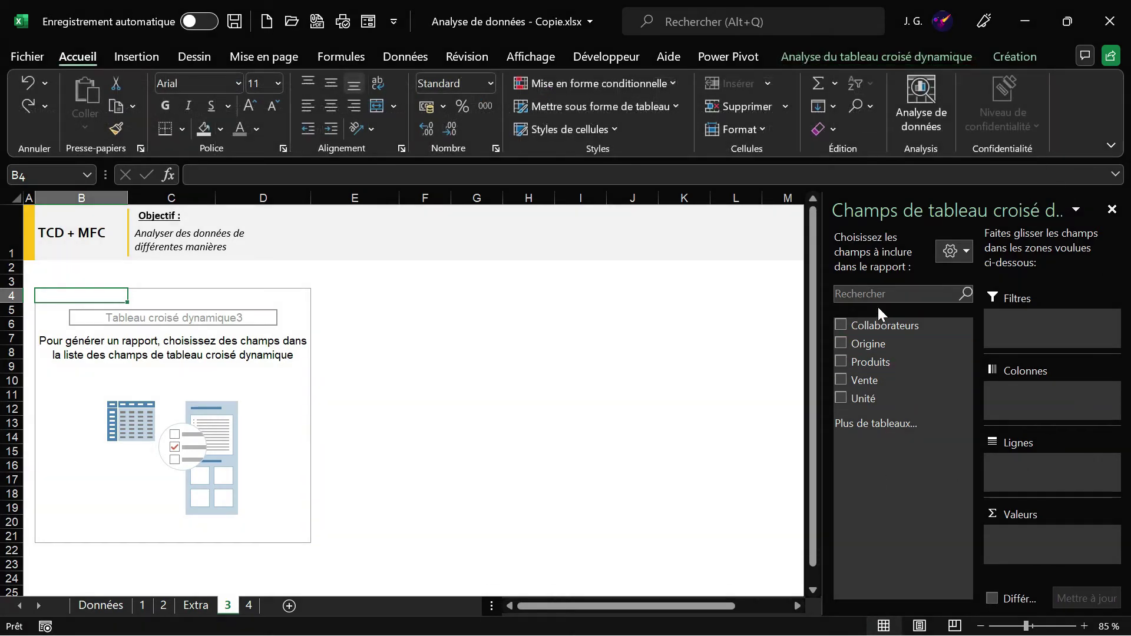
left_click(100, 606)
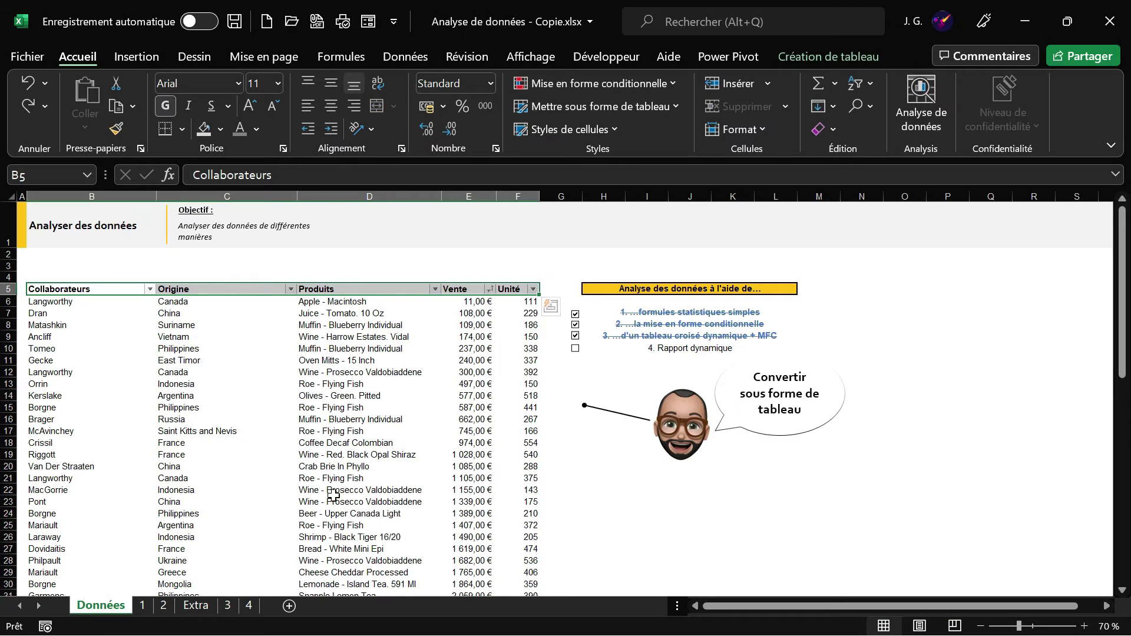
left_click(165, 363)
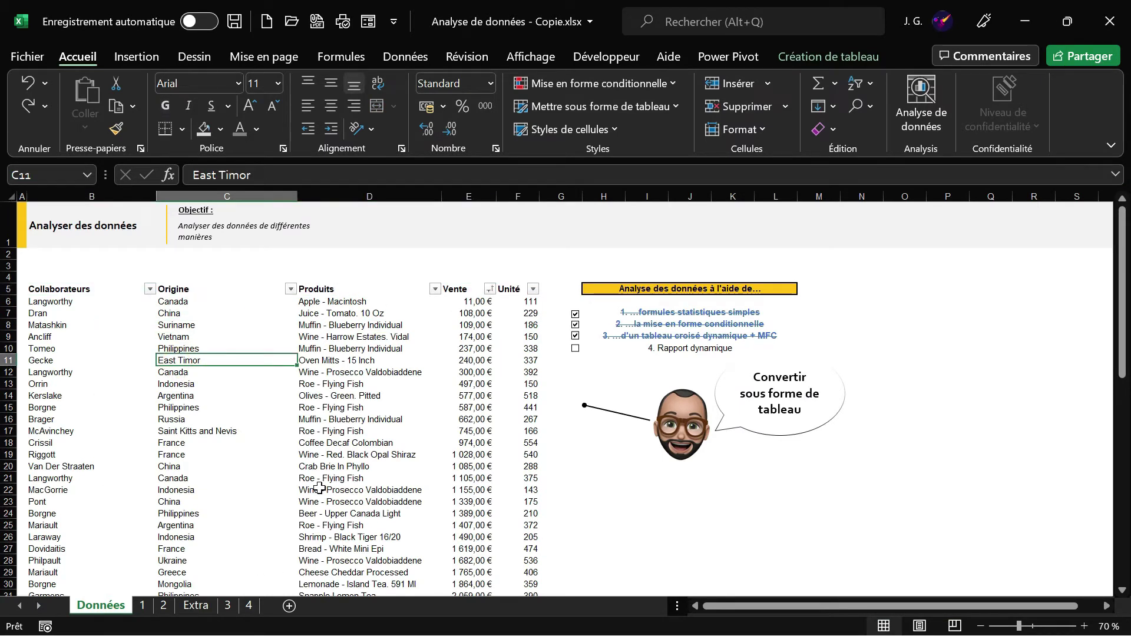
left_click(227, 606)
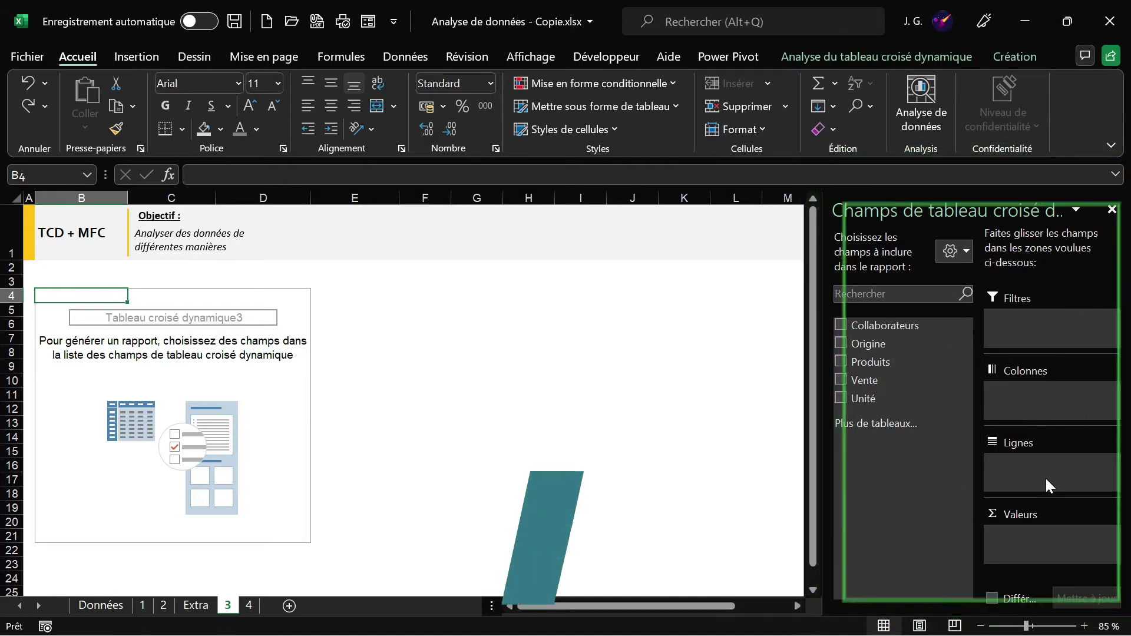
left_click(42, 307)
left_click(46, 381)
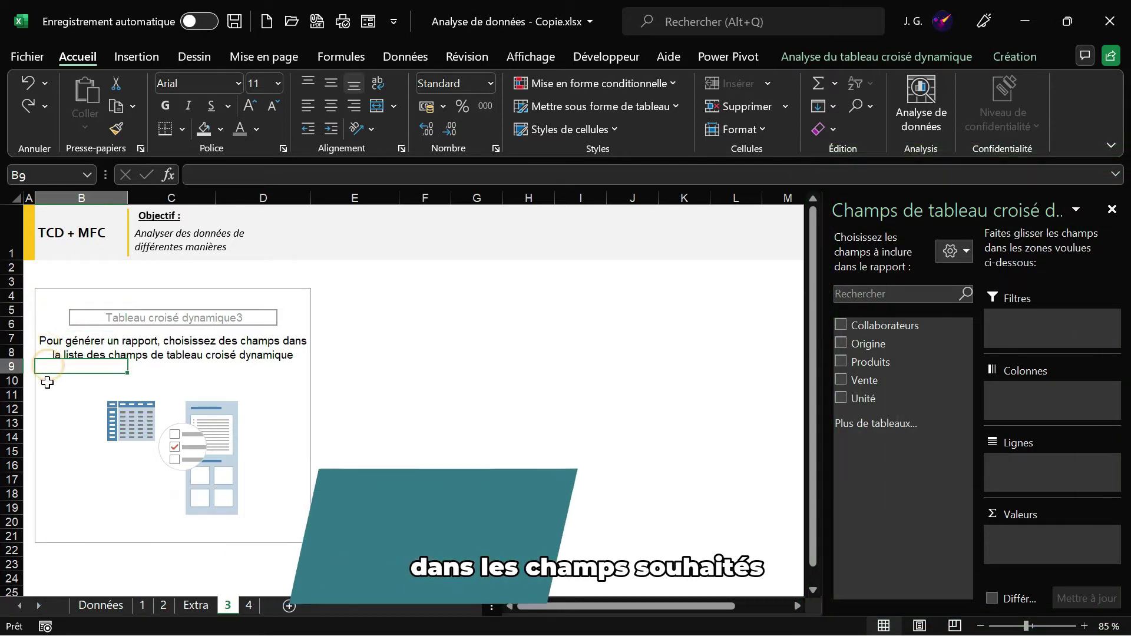
left_click(160, 294)
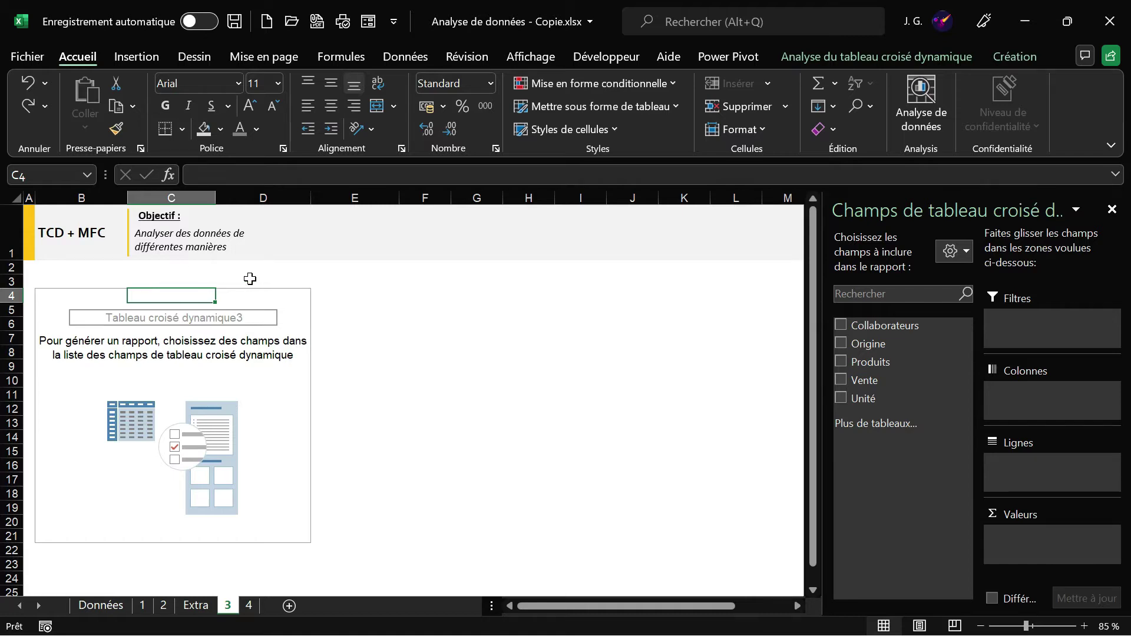
left_click(262, 294)
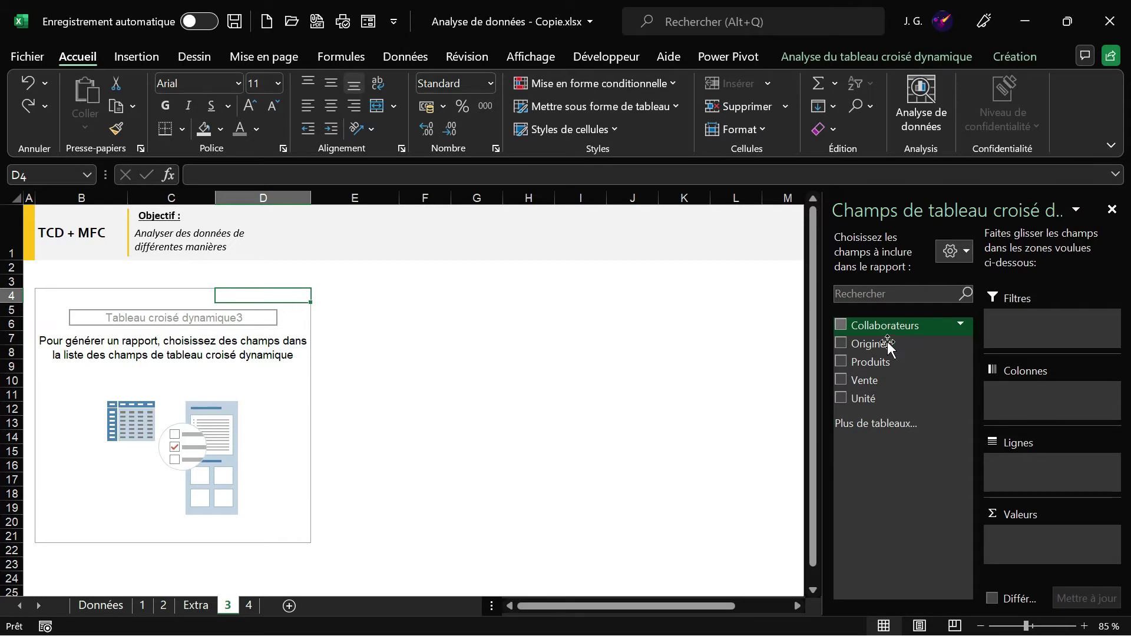
Put Origine in rows and Vente and Unité as summed values in the pivot table.
left_click_drag(874, 344, 1053, 472)
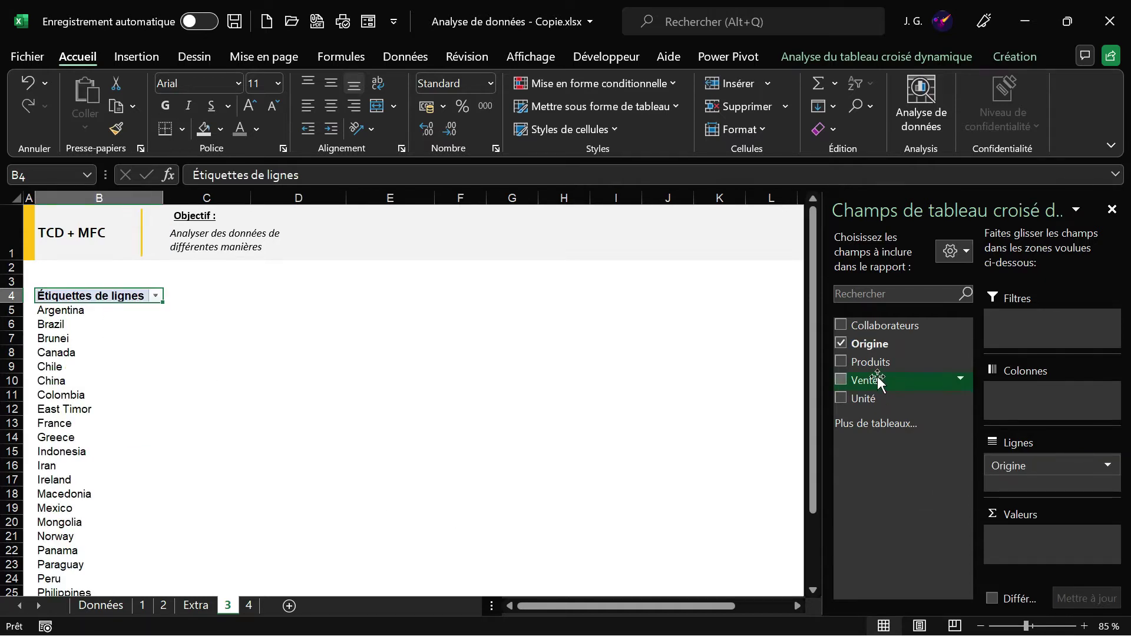
left_click_drag(866, 383, 1015, 545)
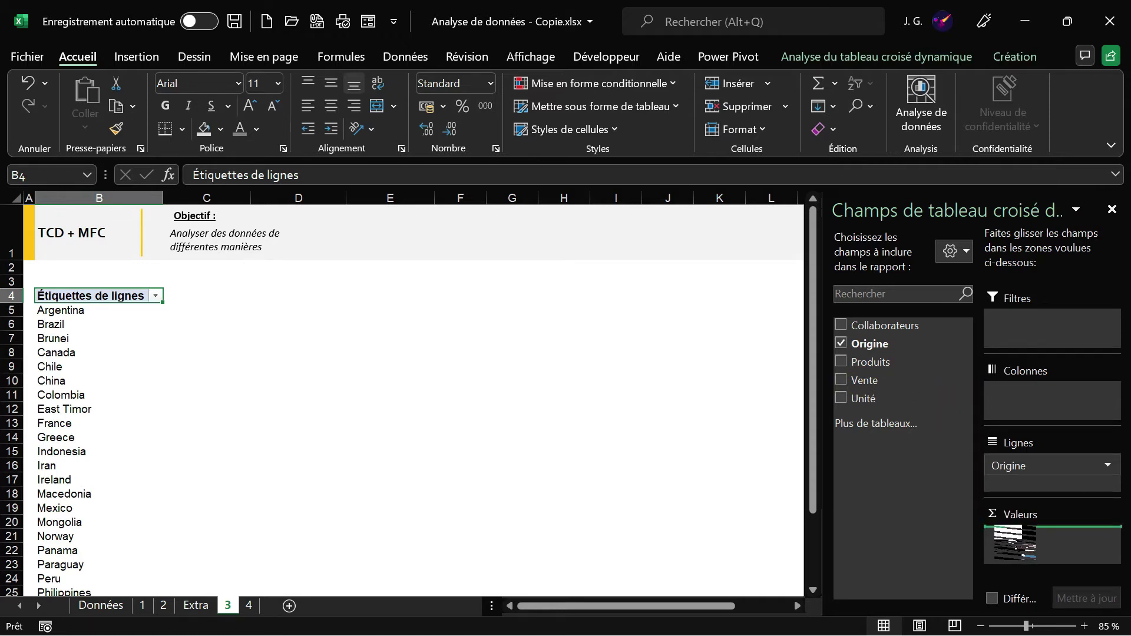
left_click_drag(1015, 545, 1004, 530)
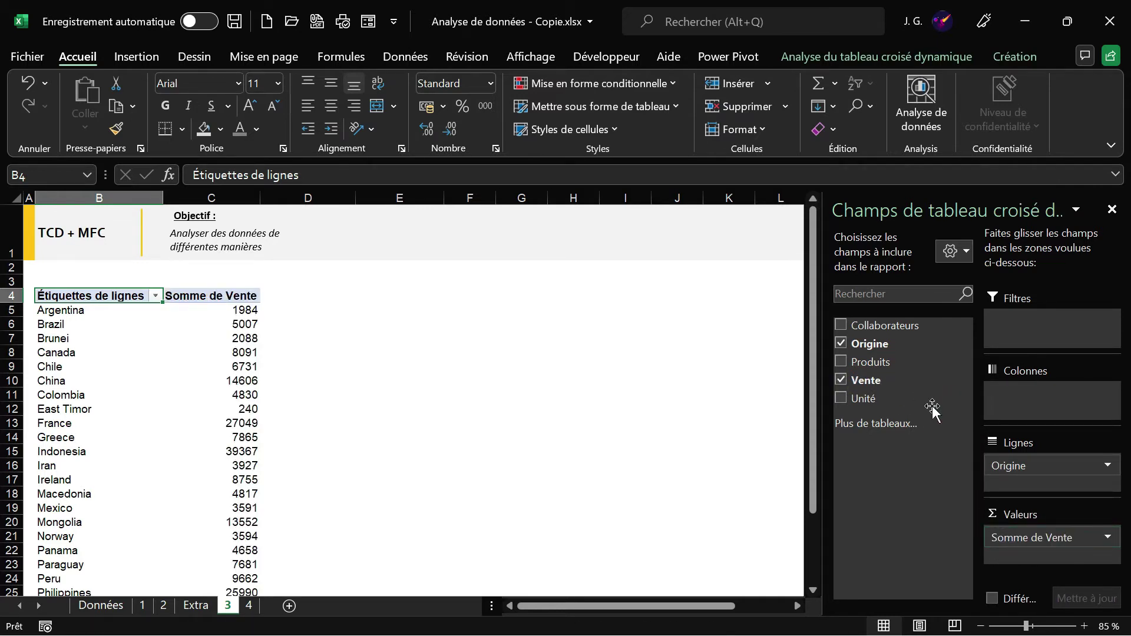
mouse_move(864, 398)
left_mouse_down()
mouse_move(976, 480)
mouse_move(1025, 548)
left_mouse_up()
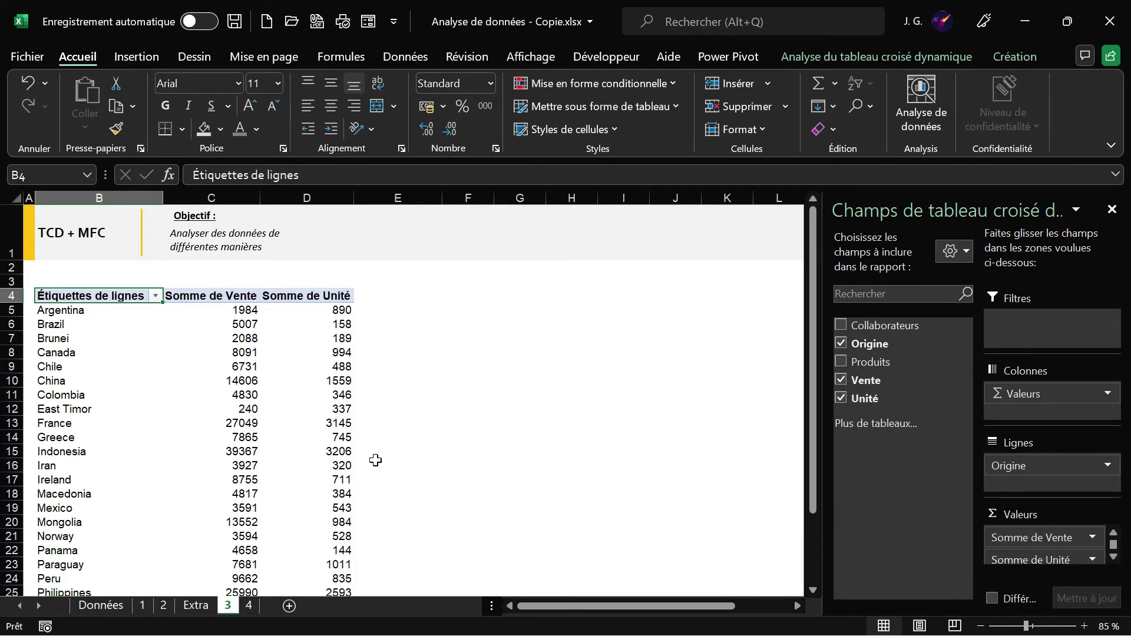
left_click(166, 339)
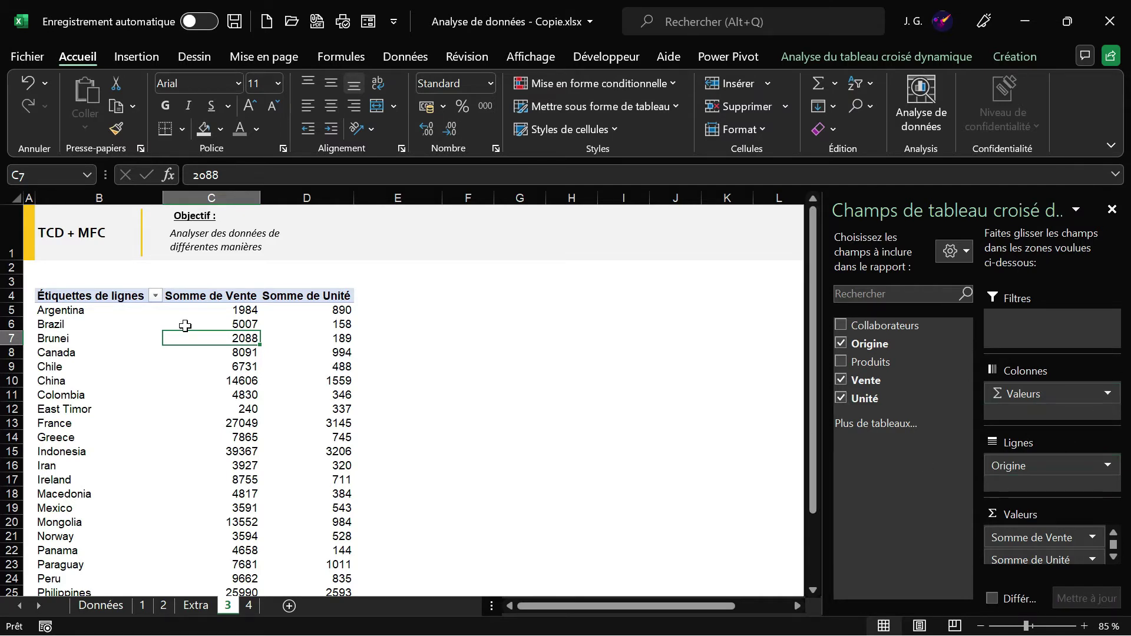
left_click(88, 310)
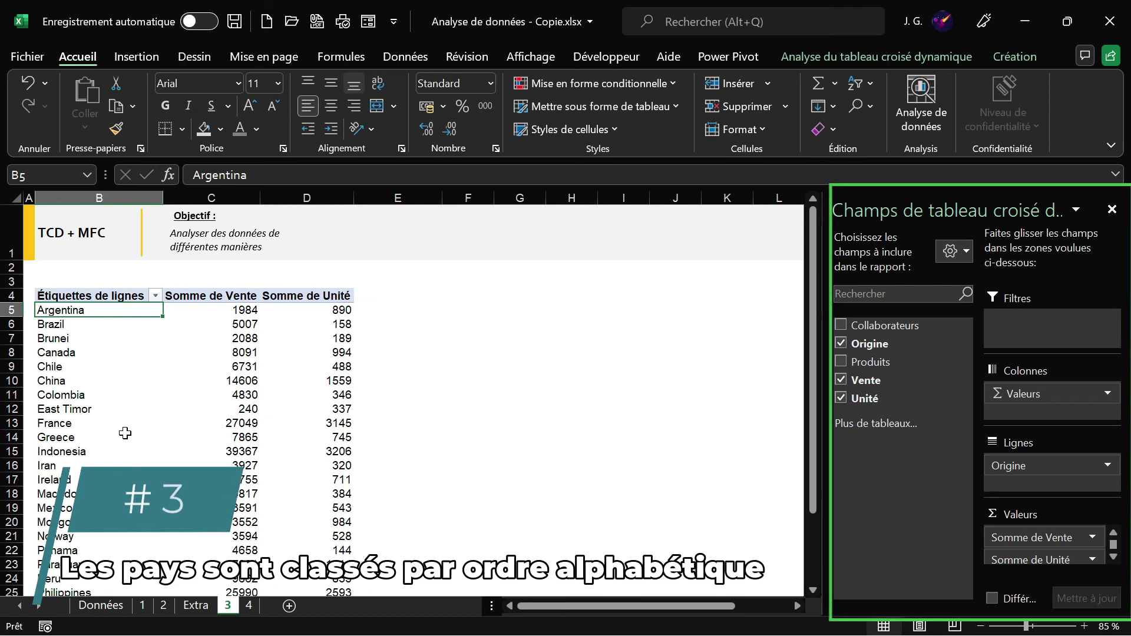
left_click(209, 311)
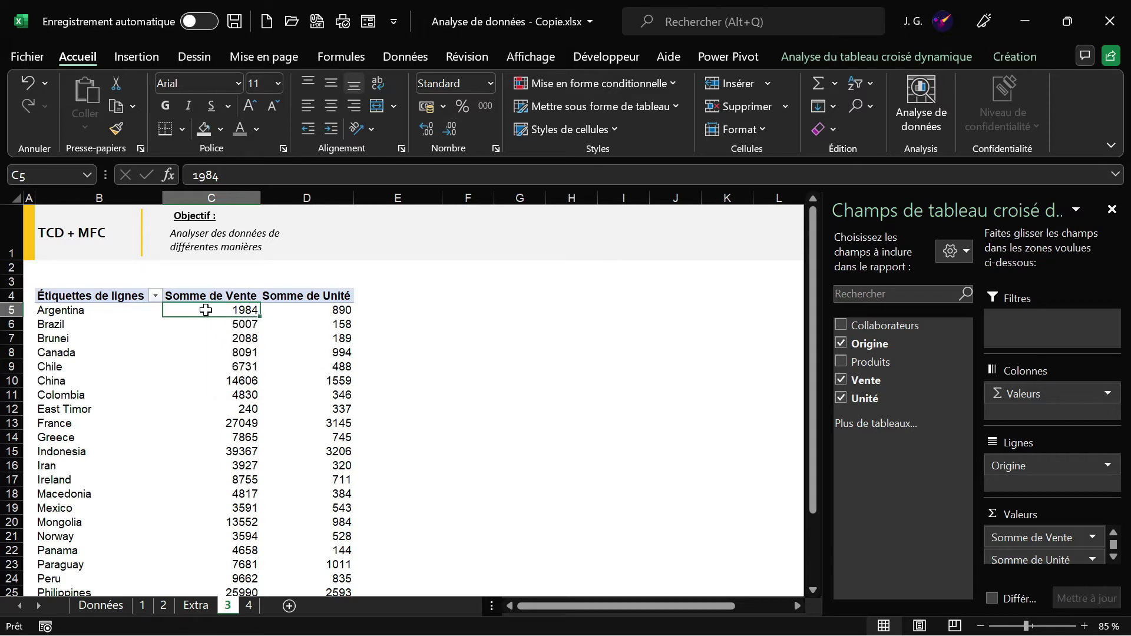
Format Somme de Vente as Monétaire euros with 0 decimals, e.g. 1 984 €.
right_click(202, 307)
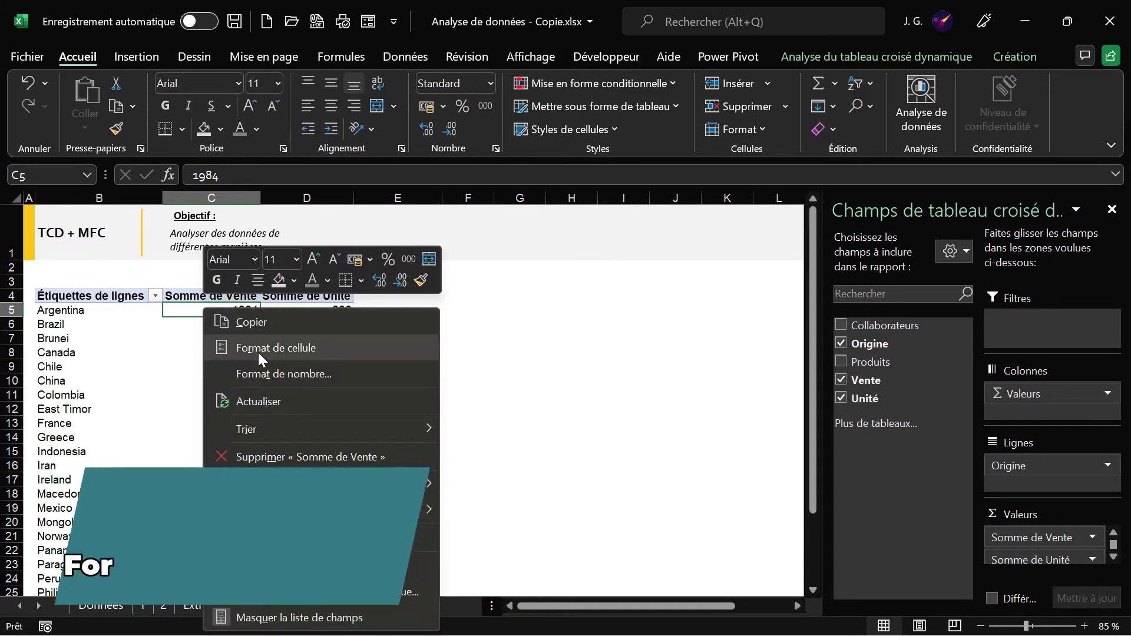
left_click(273, 373)
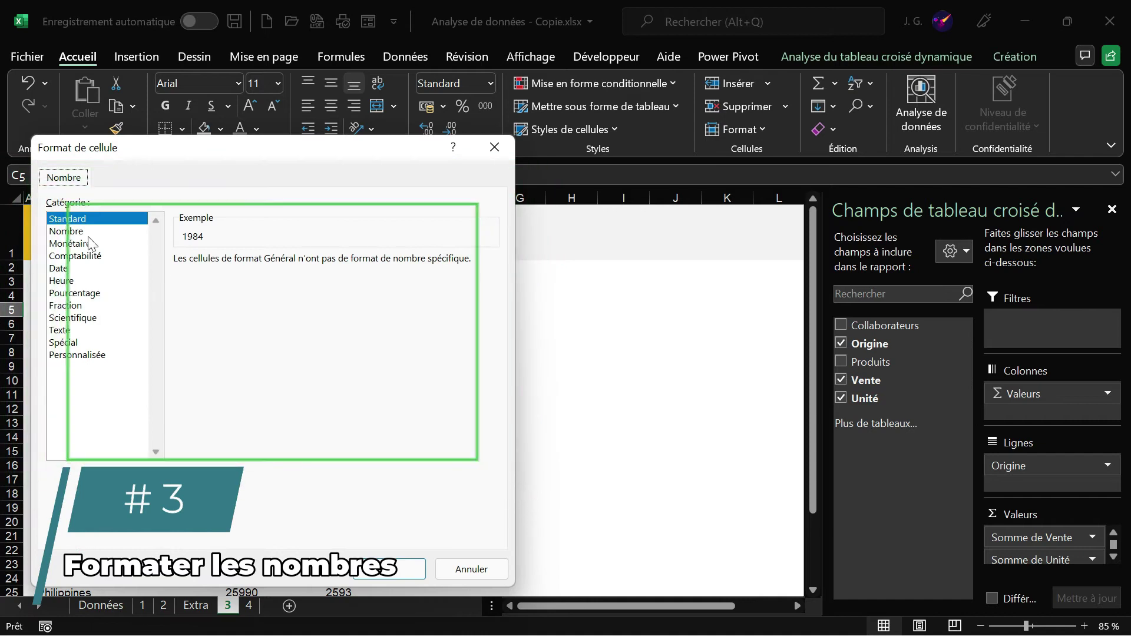
left_click(63, 243)
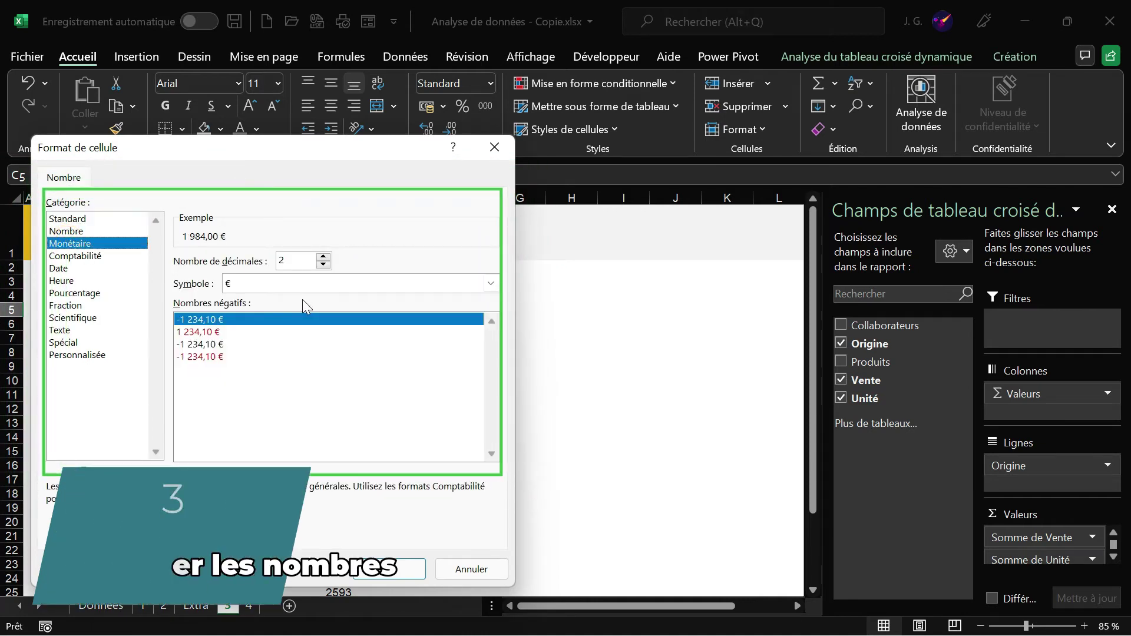
left_click(323, 265)
left_click(323, 264)
left_click(387, 567)
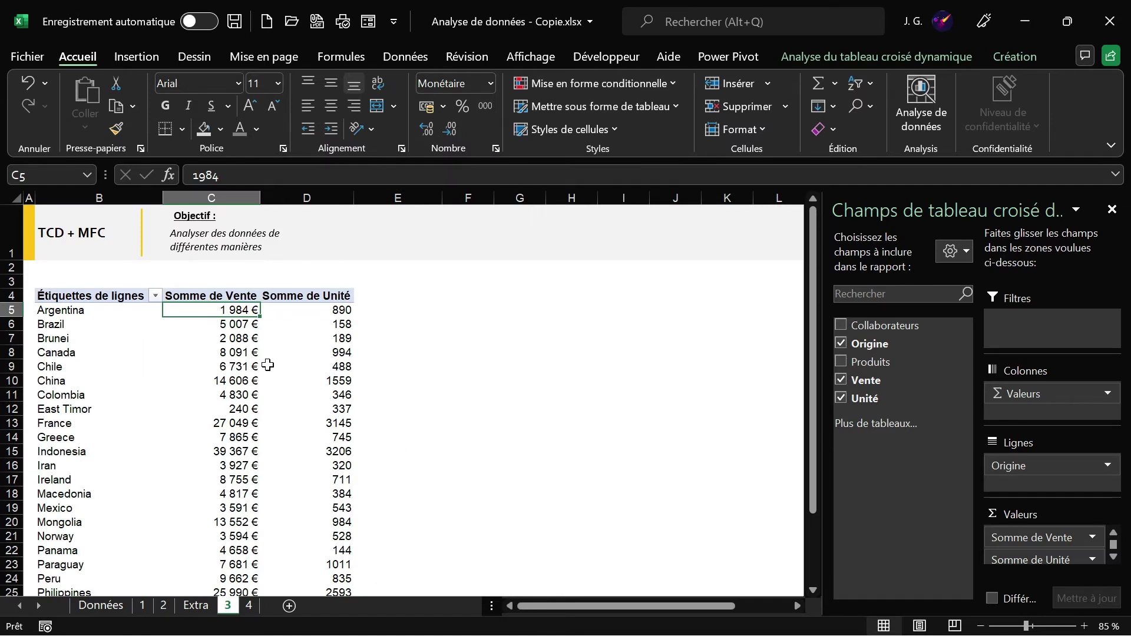
mouse_move(210, 310)
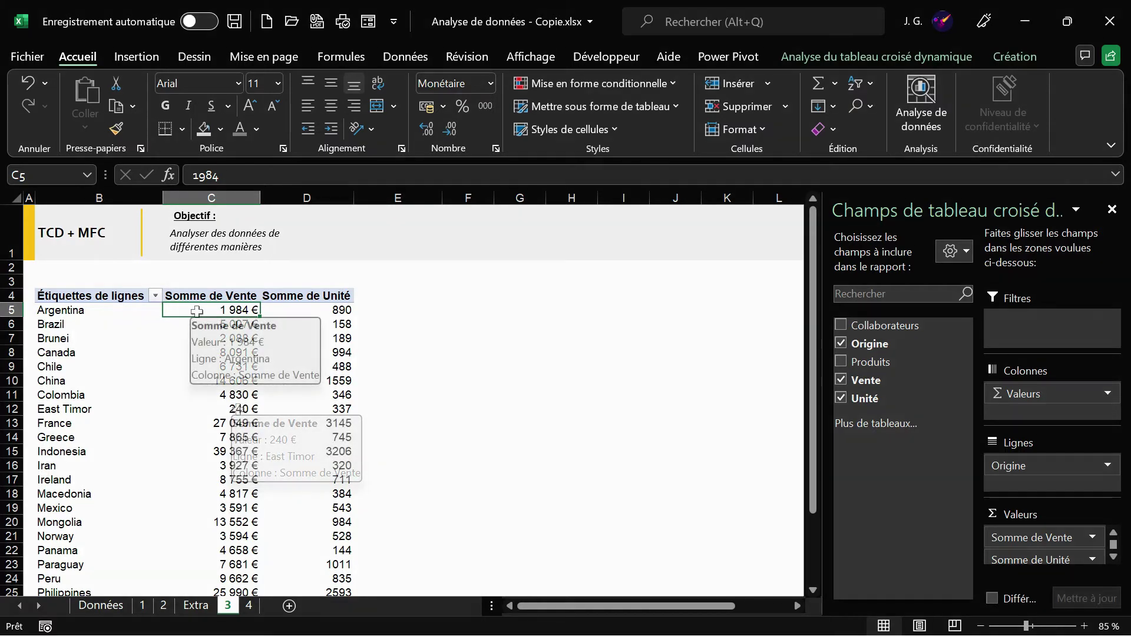
left_click(107, 312)
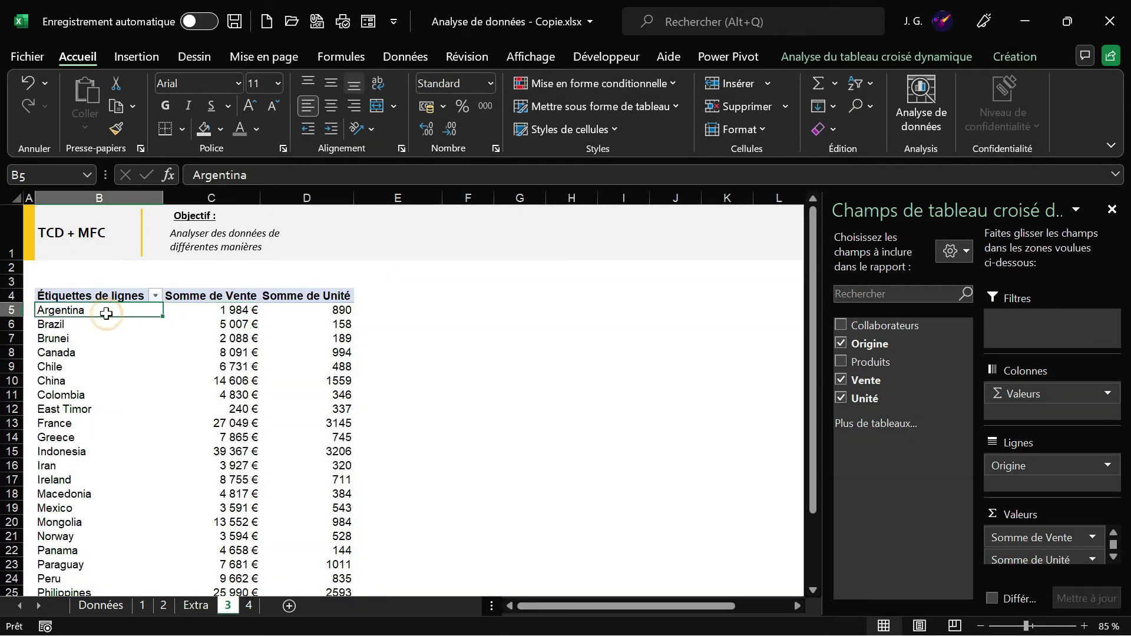
mouse_move(211, 339)
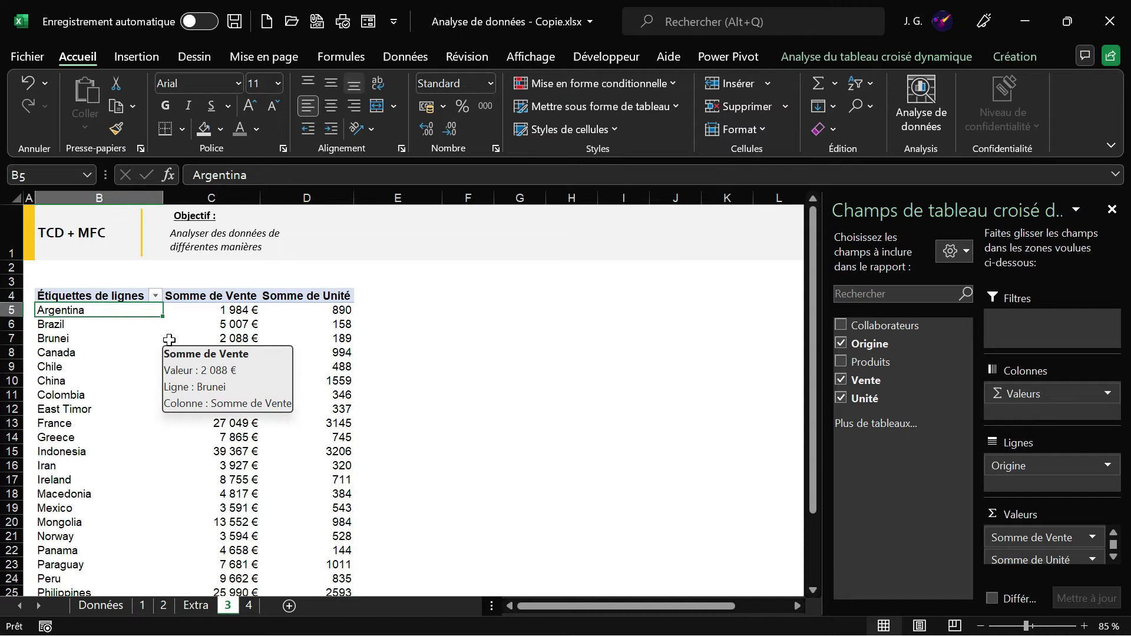
left_click(204, 310)
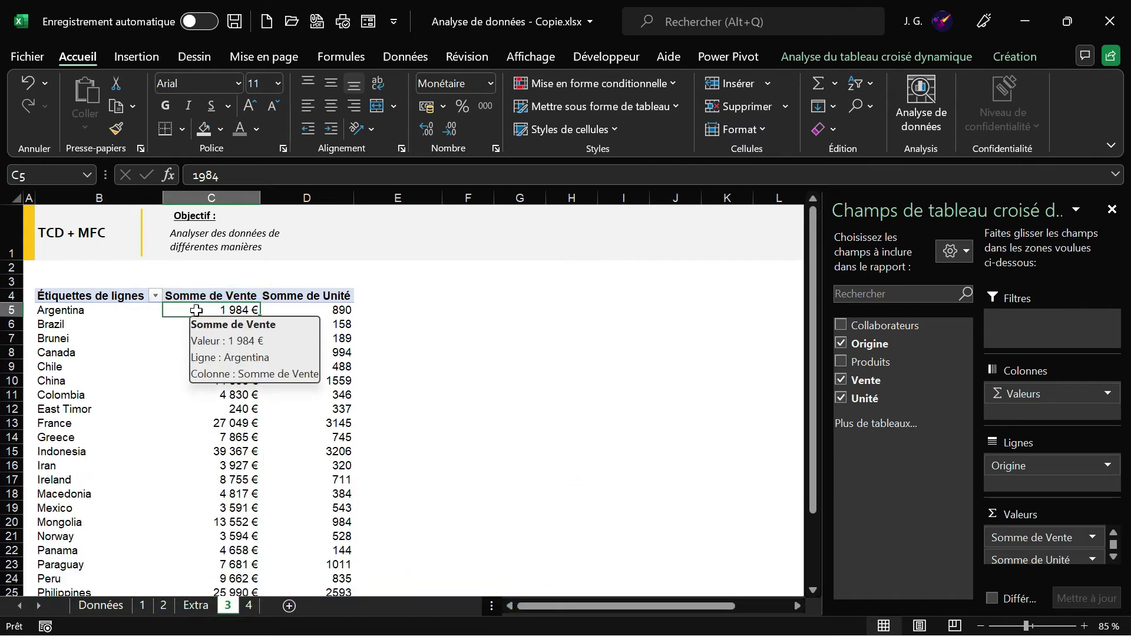
right_click(197, 310)
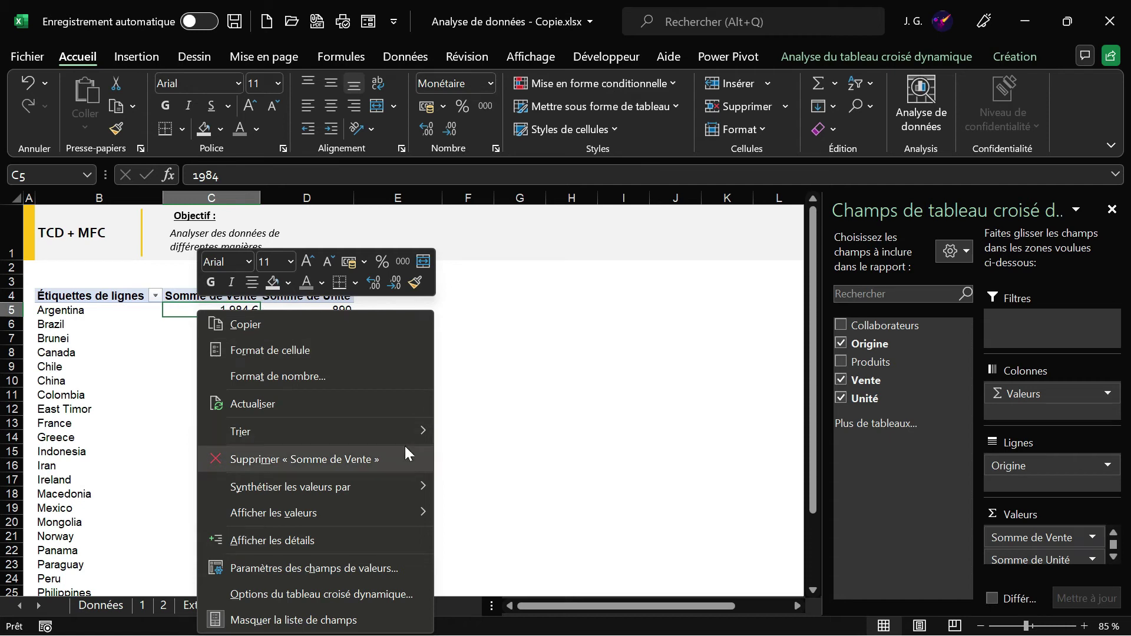
left_click(514, 451)
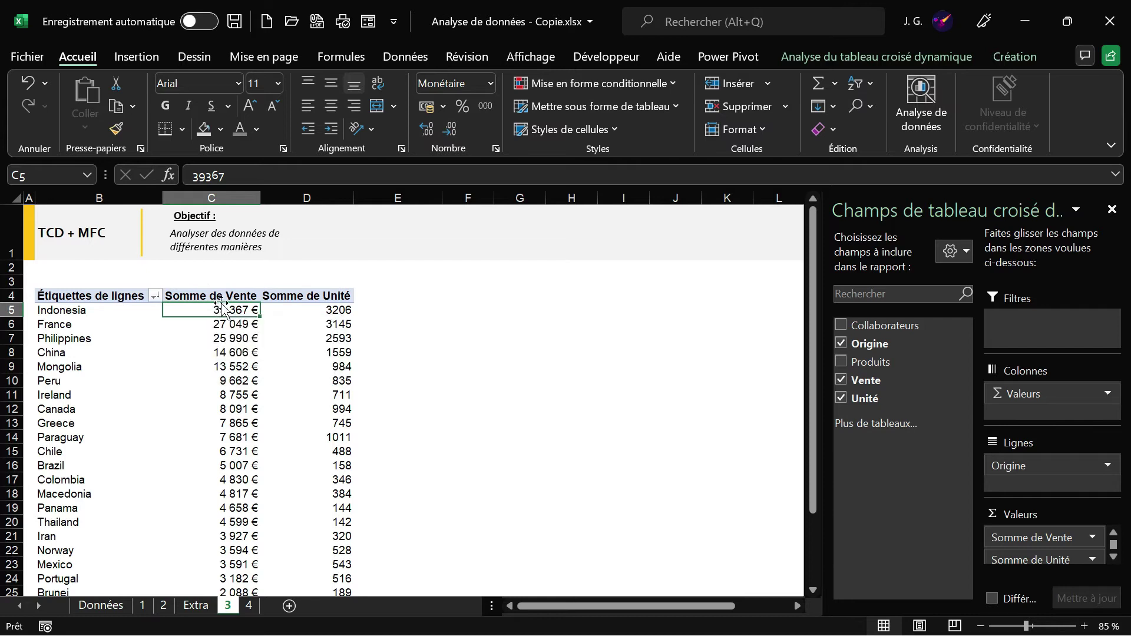
left_click(196, 606)
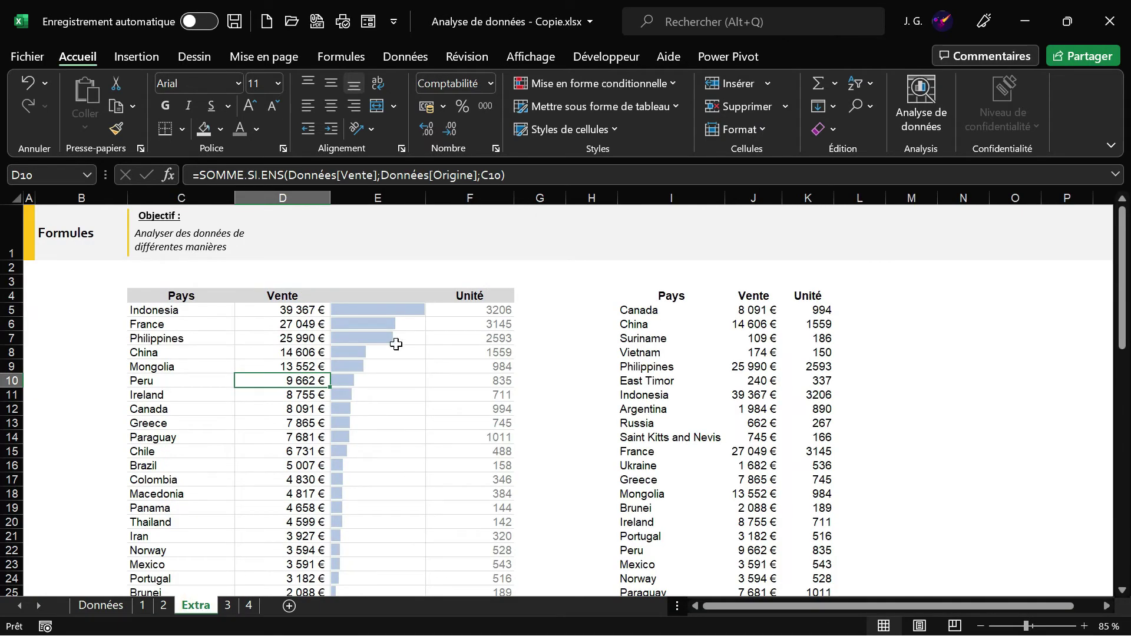
left_click(227, 606)
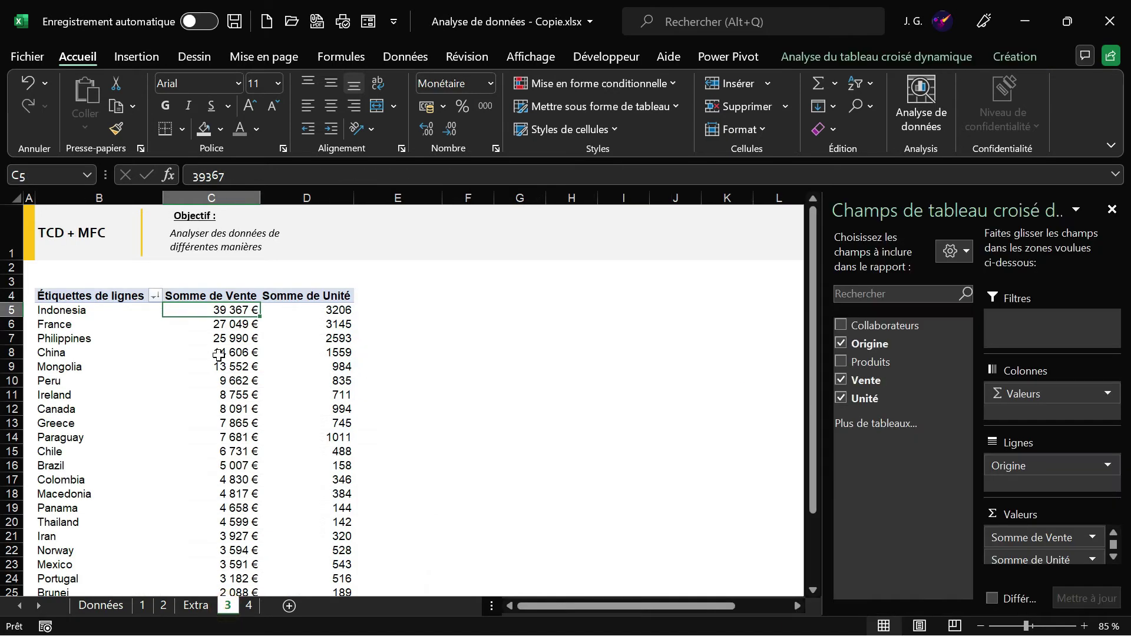
left_click(219, 354)
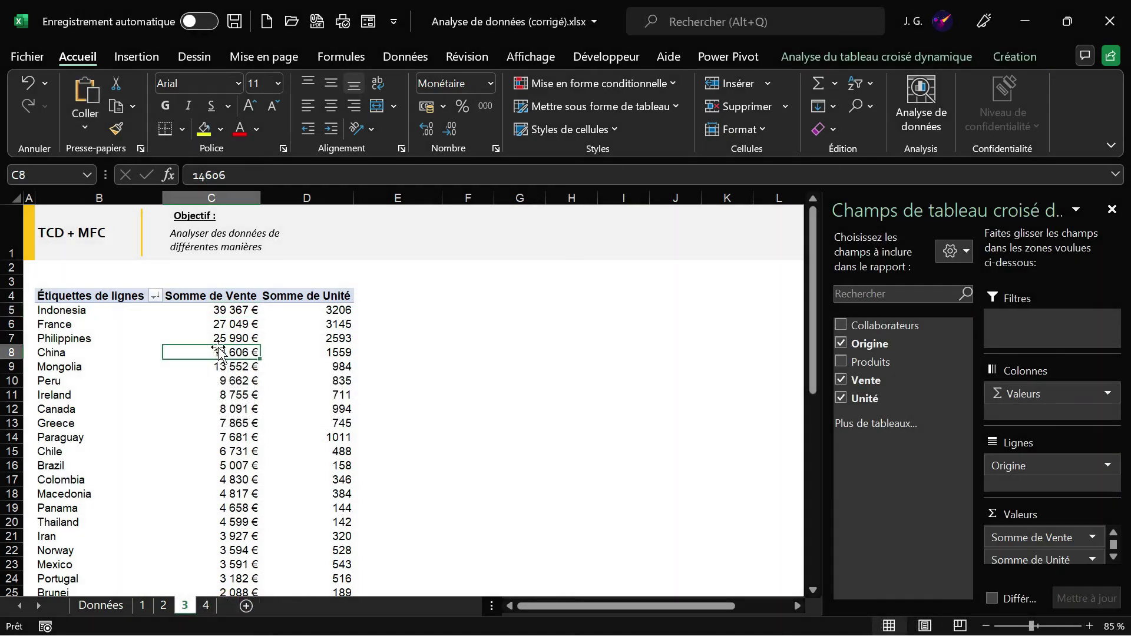
scroll(313, 399, "down", 1)
scroll(304, 418, "down", 14)
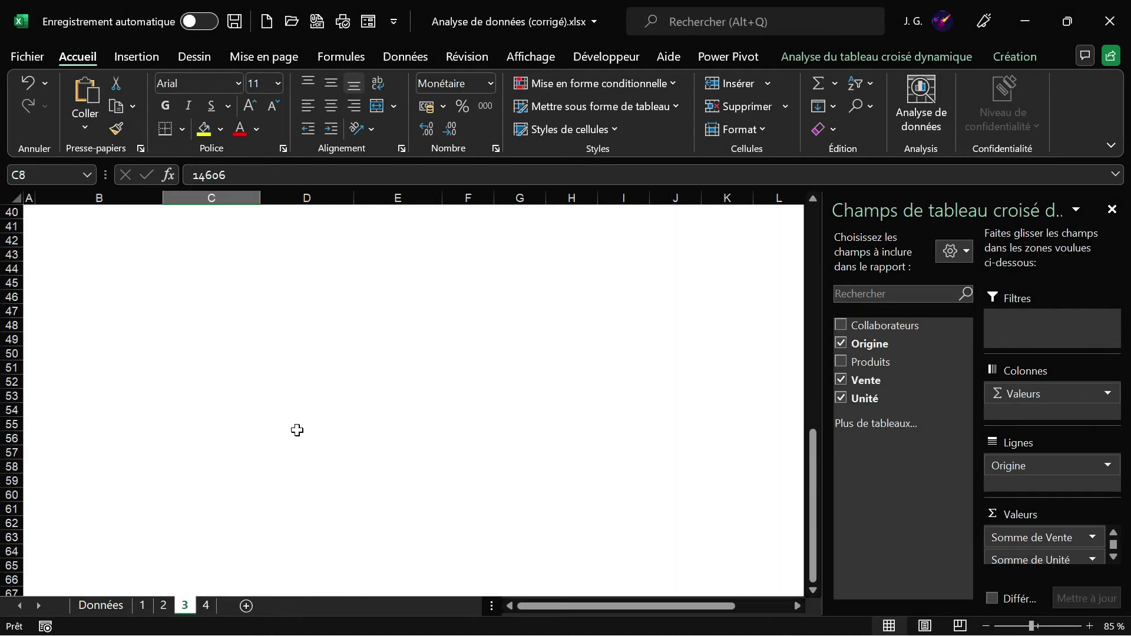
scroll(297, 431, "up", 2)
scroll(297, 430, "up", 8)
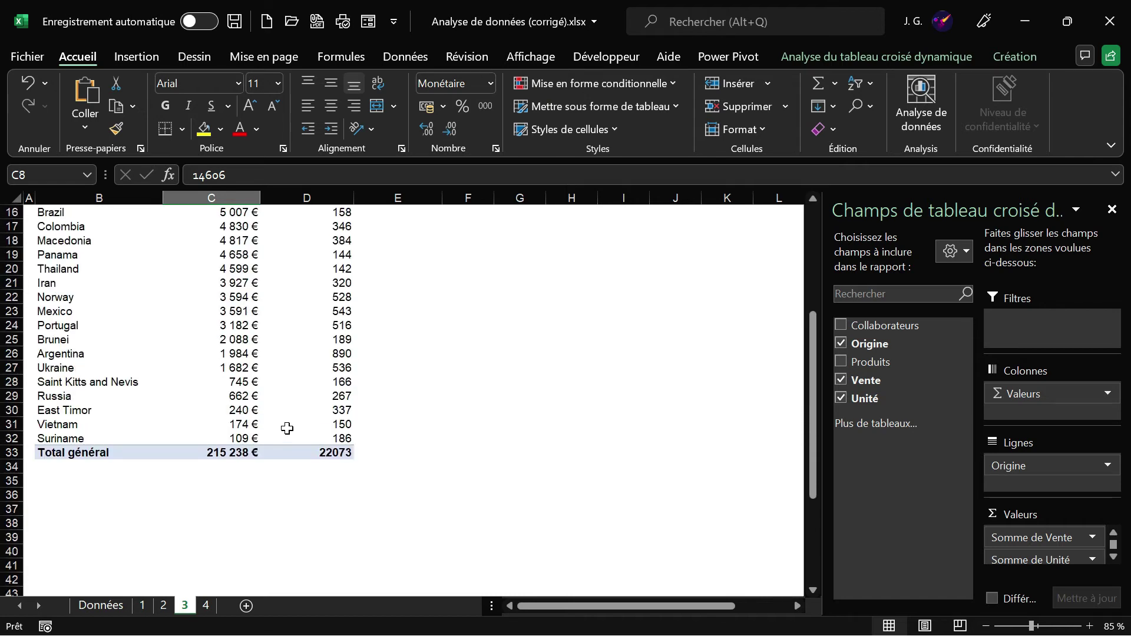
left_click_drag(83, 452, 312, 452)
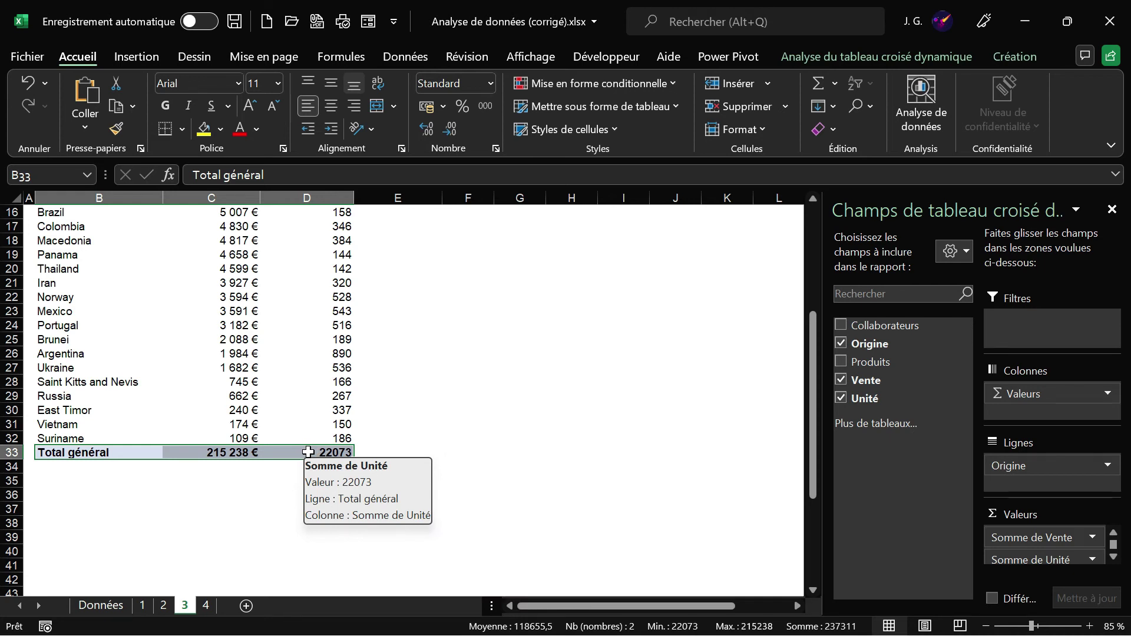
scroll(297, 397, "up", 5)
left_click(258, 329)
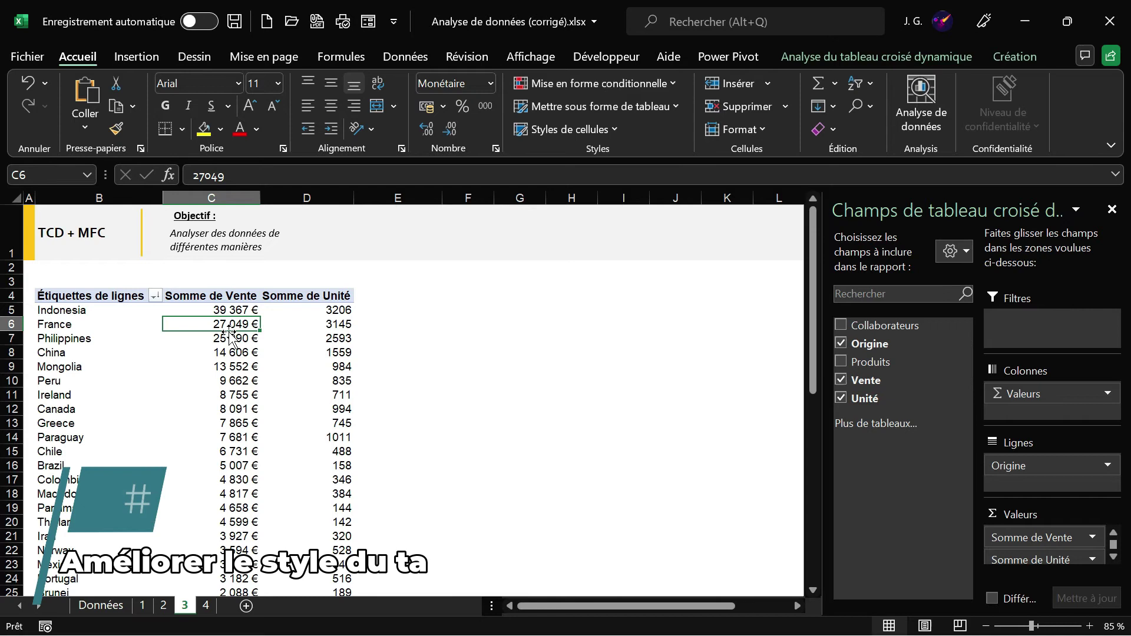
Apply the orange 'Style de tableau croisé dynamique moyen 3' to the pivot table.
left_click(228, 351)
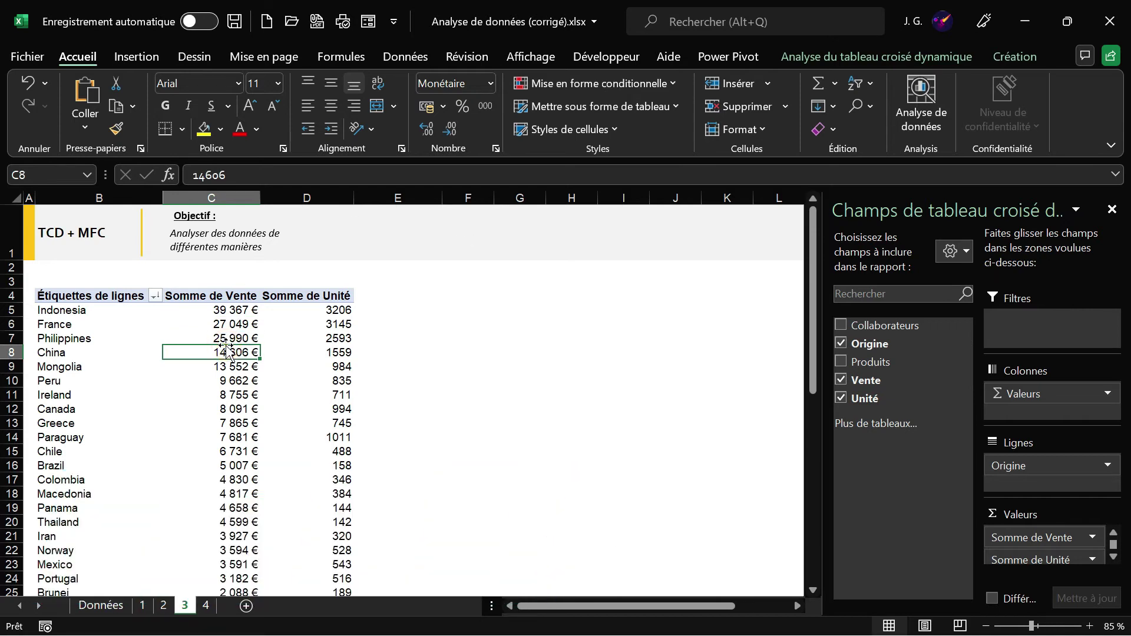
left_click(1023, 57)
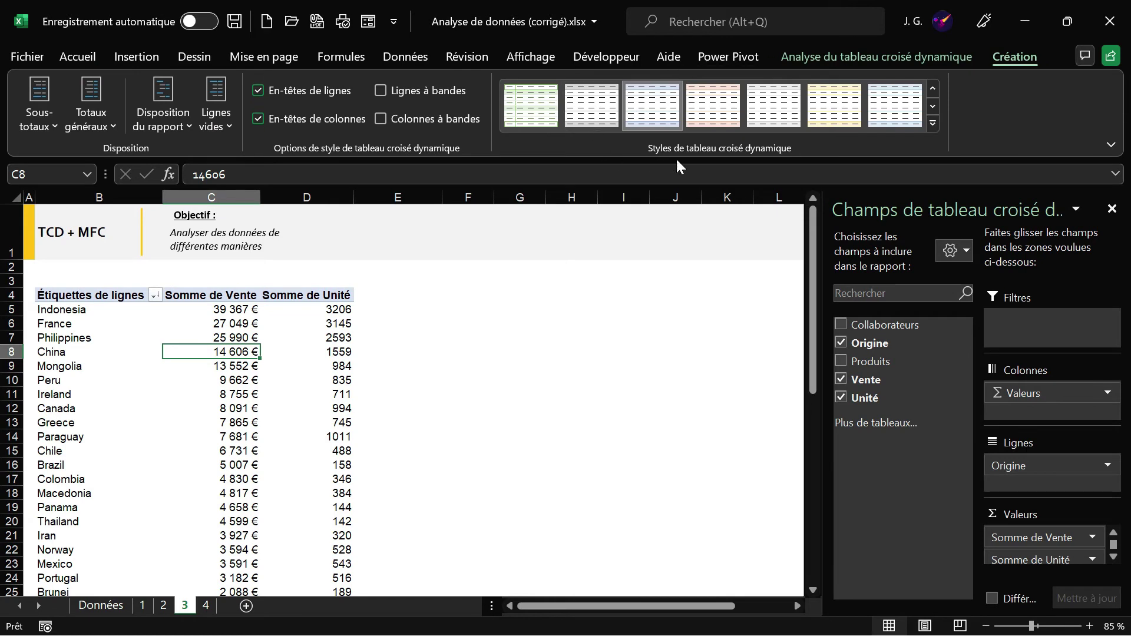
left_click(932, 124)
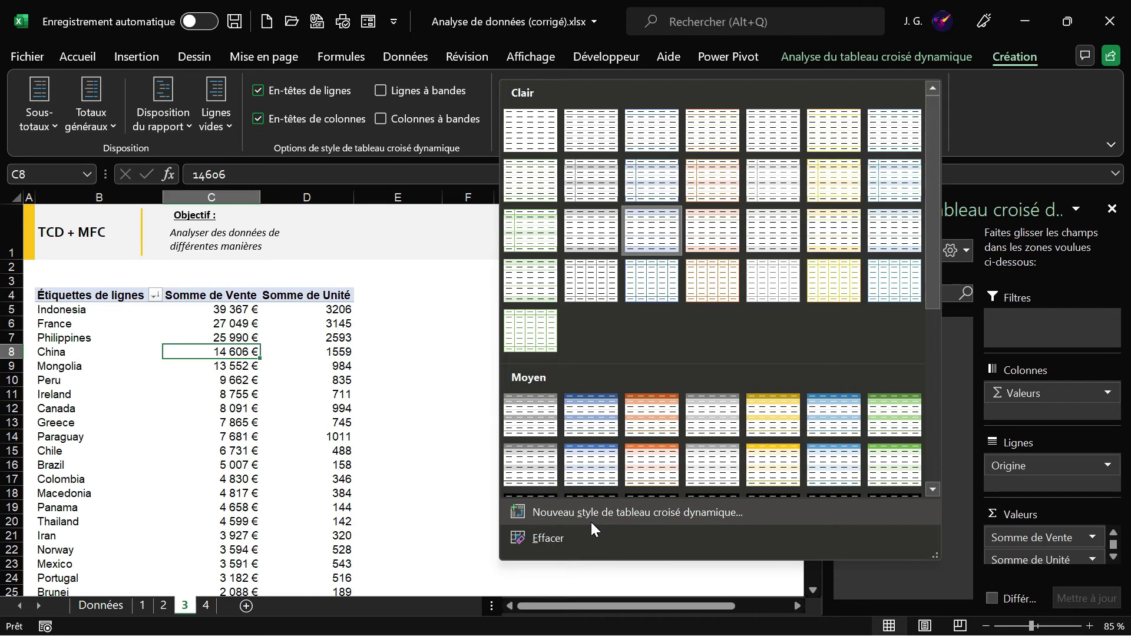
left_click(657, 412)
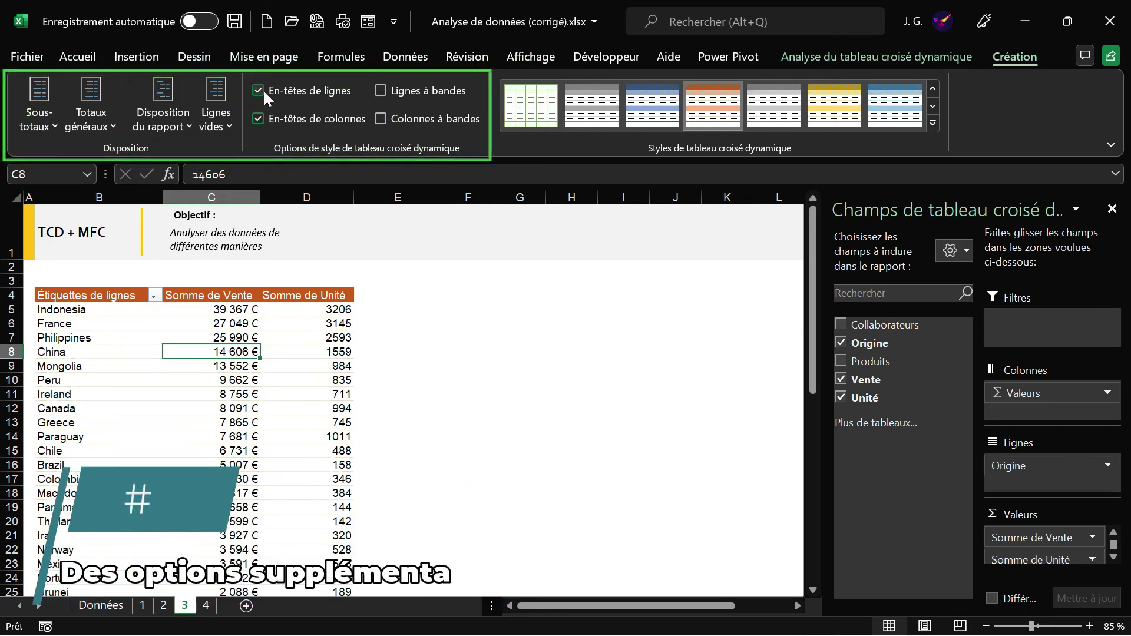
Try banded columns, then turn grand totals off for rows and columns.
left_click(381, 119)
left_click(381, 119)
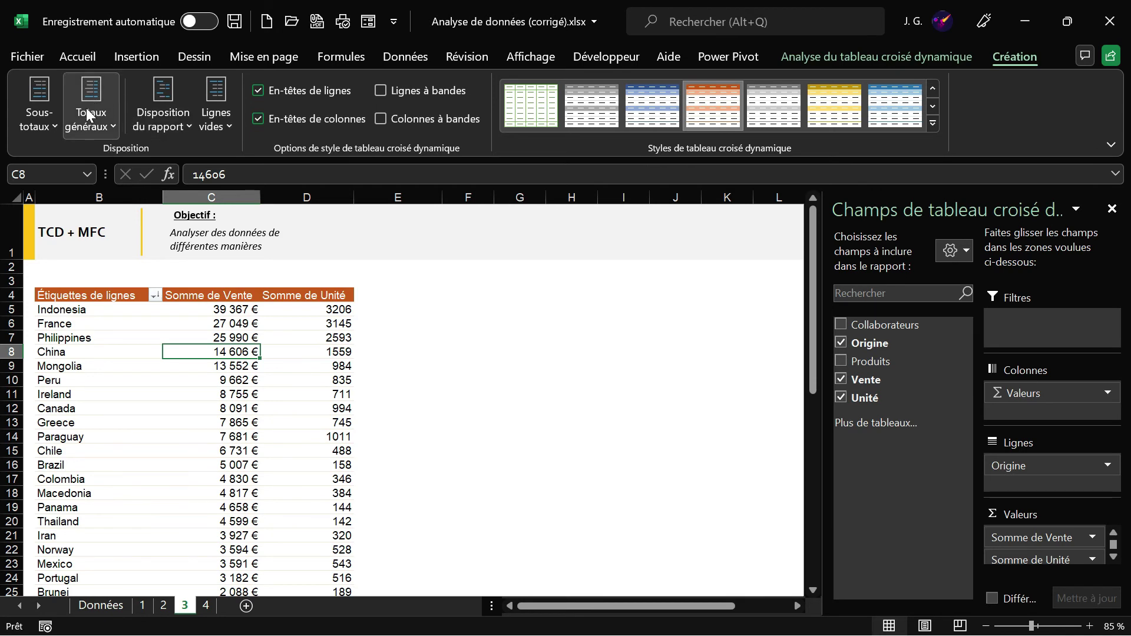
left_click(94, 122)
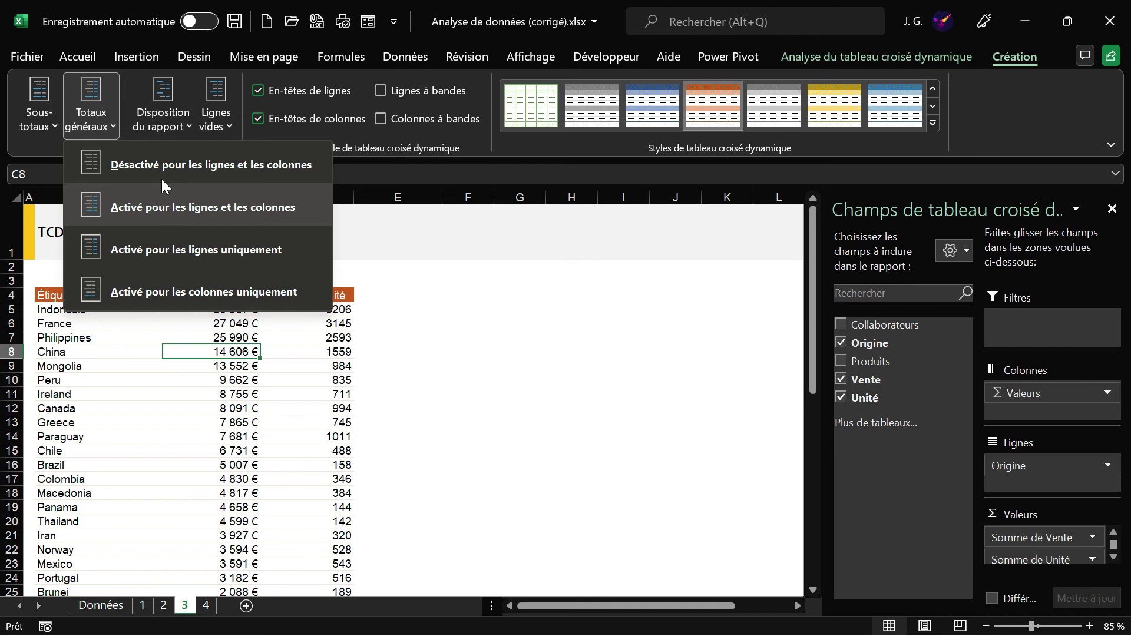
left_click(142, 165)
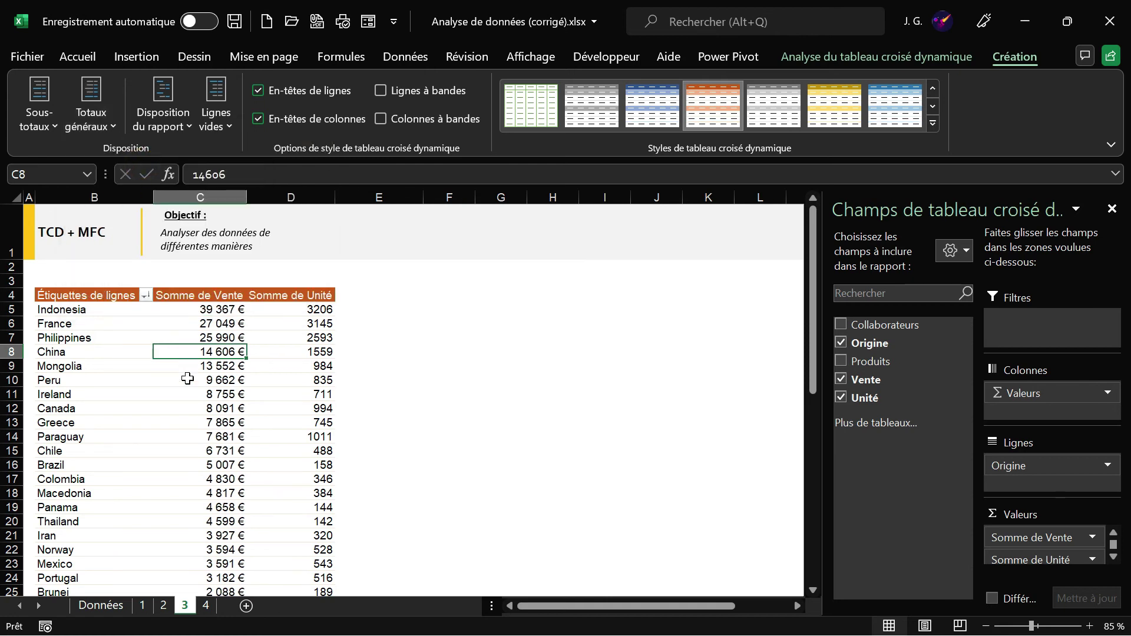
Check the pivot's last rows, Suriname and Vietnam, for no Total général row.
scroll(201, 427, "down", 2)
scroll(201, 427, "down", 2)
left_click(43, 483)
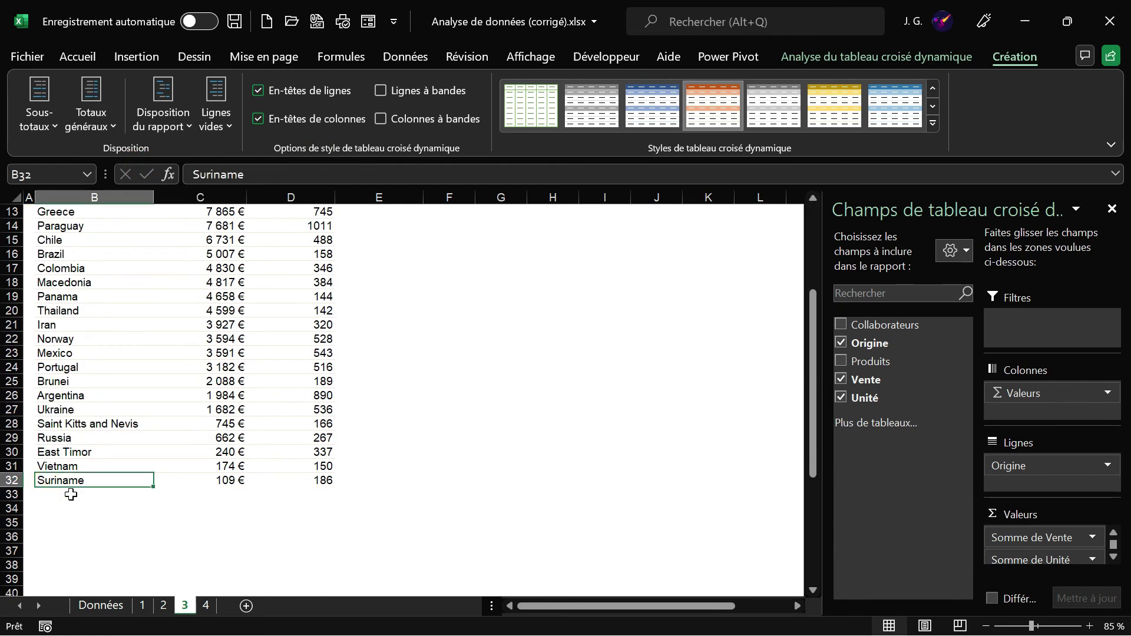
left_click(69, 493)
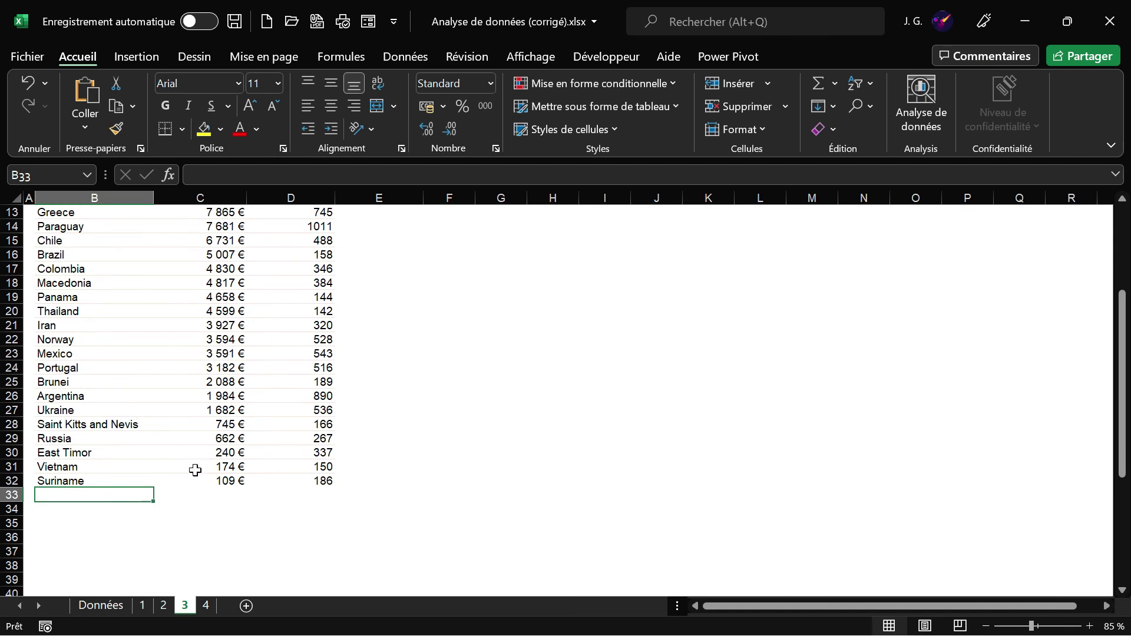
left_click(195, 471)
Re-enable grand totals briefly, then disable them again for rows and columns.
left_click(1013, 58)
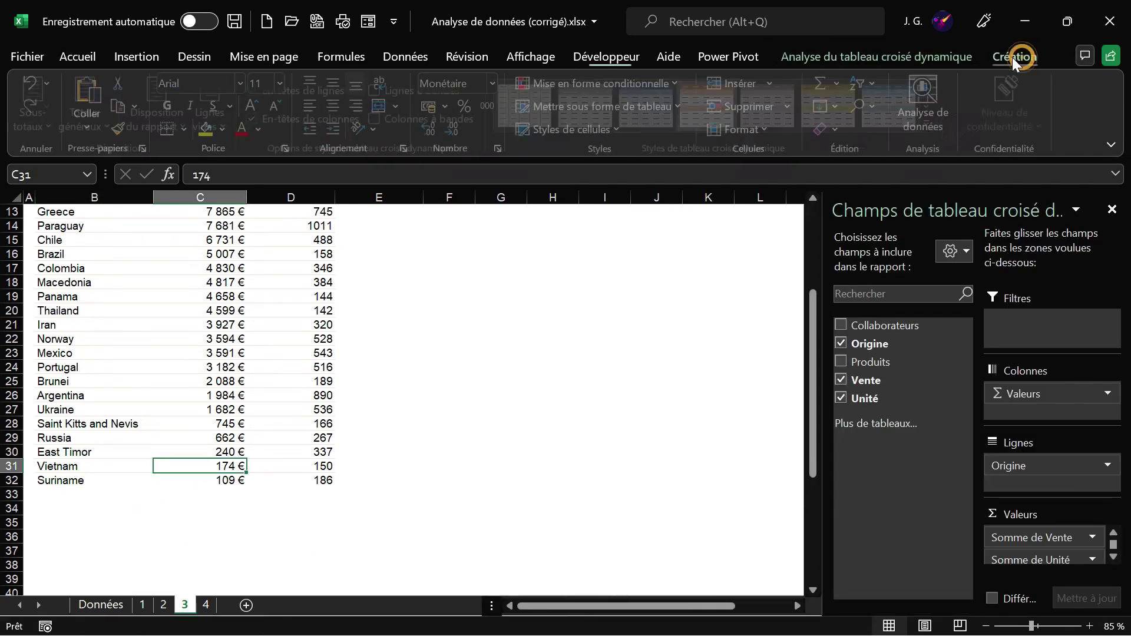
left_click(81, 127)
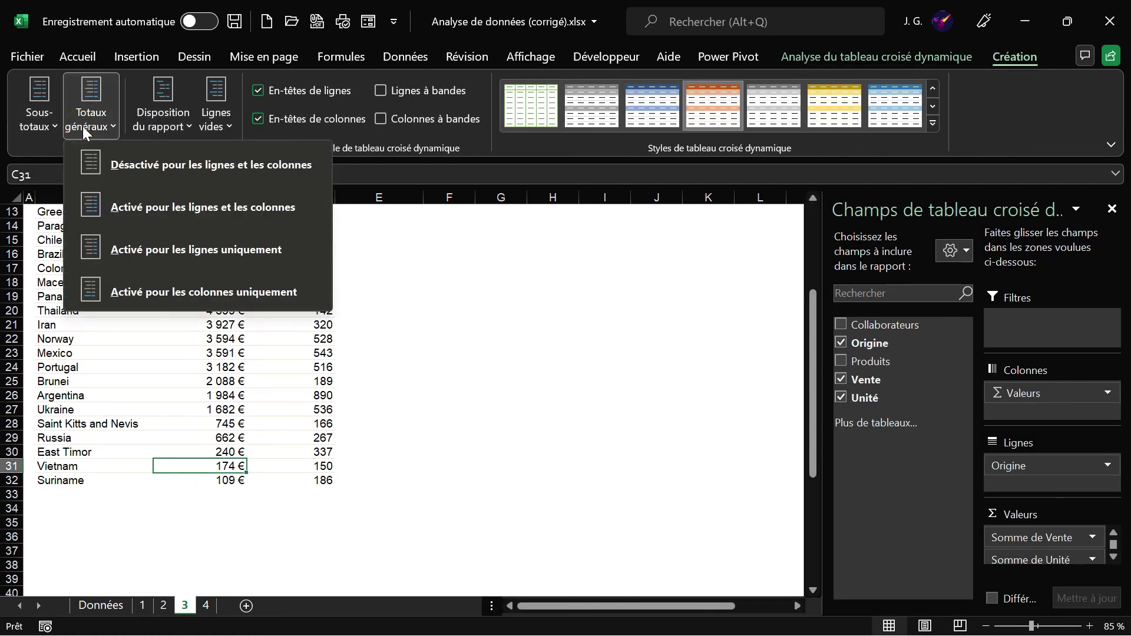
left_click(129, 207)
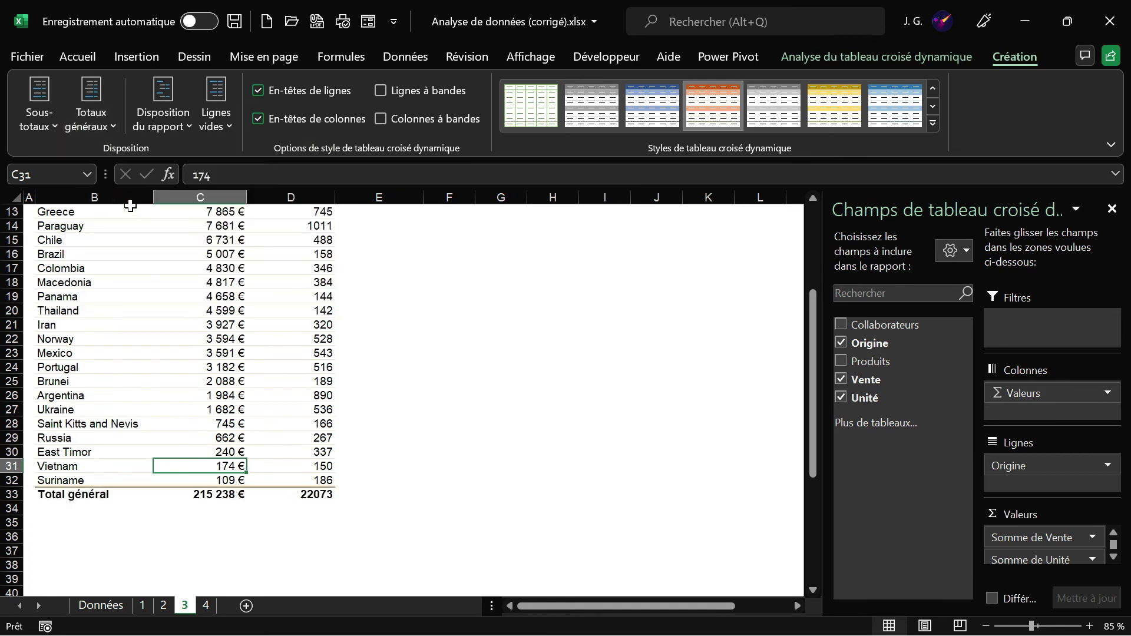
left_click(94, 108)
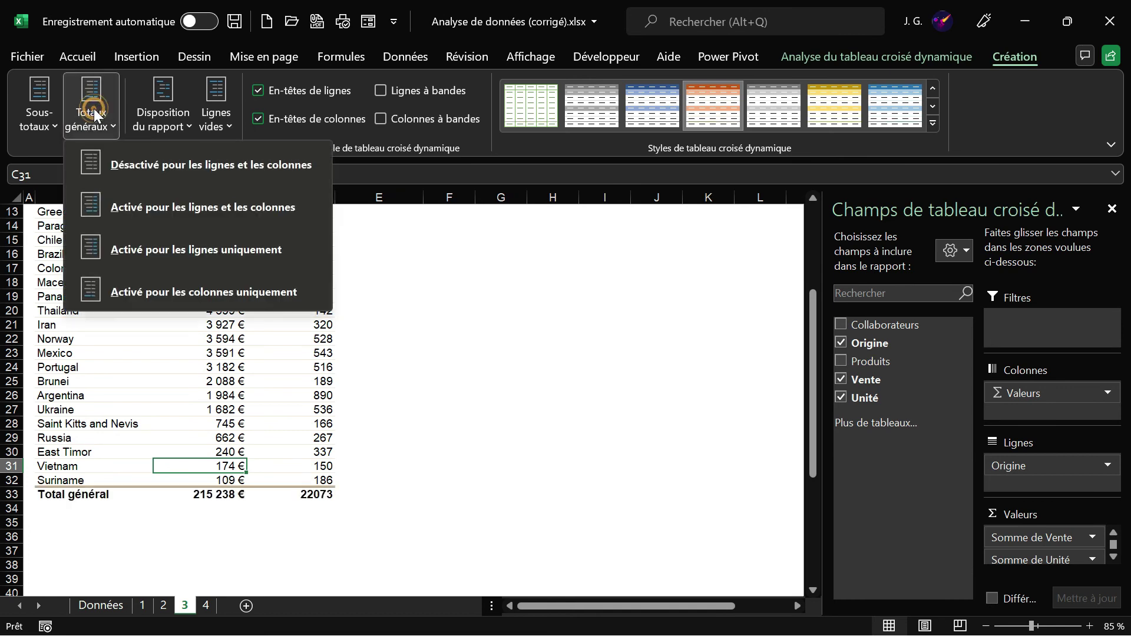
left_click(124, 161)
left_click(239, 350)
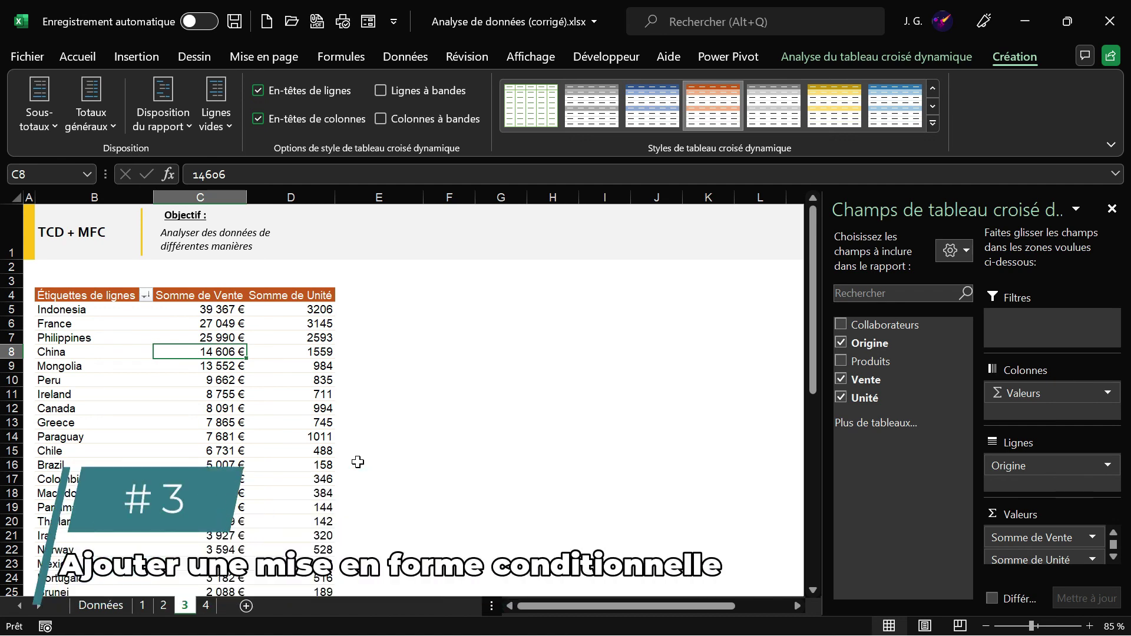
left_click(199, 310)
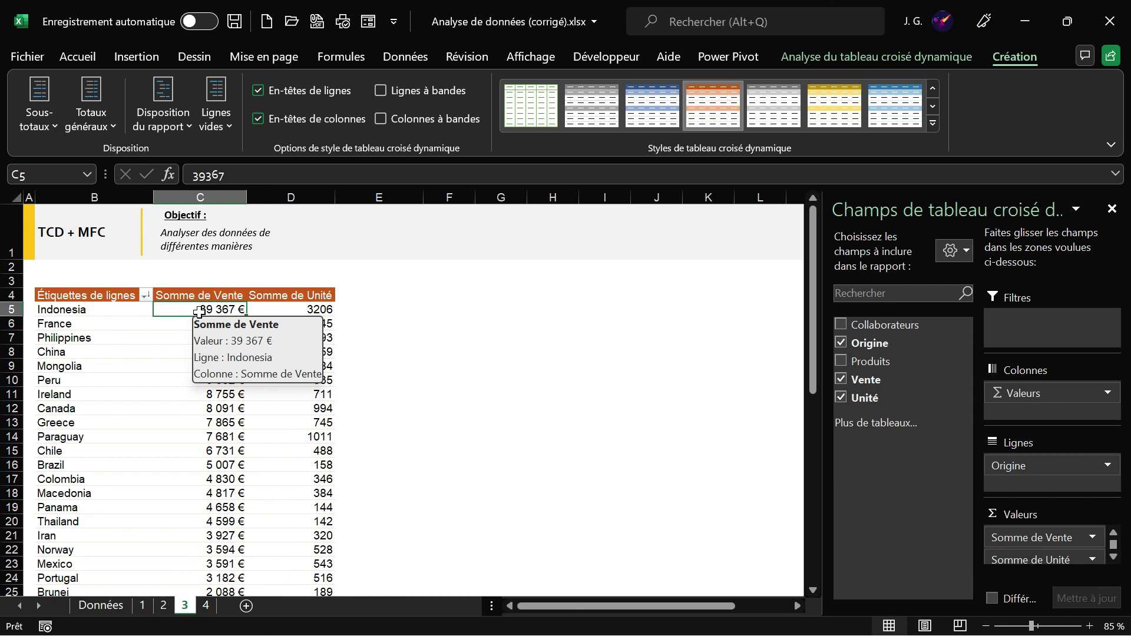